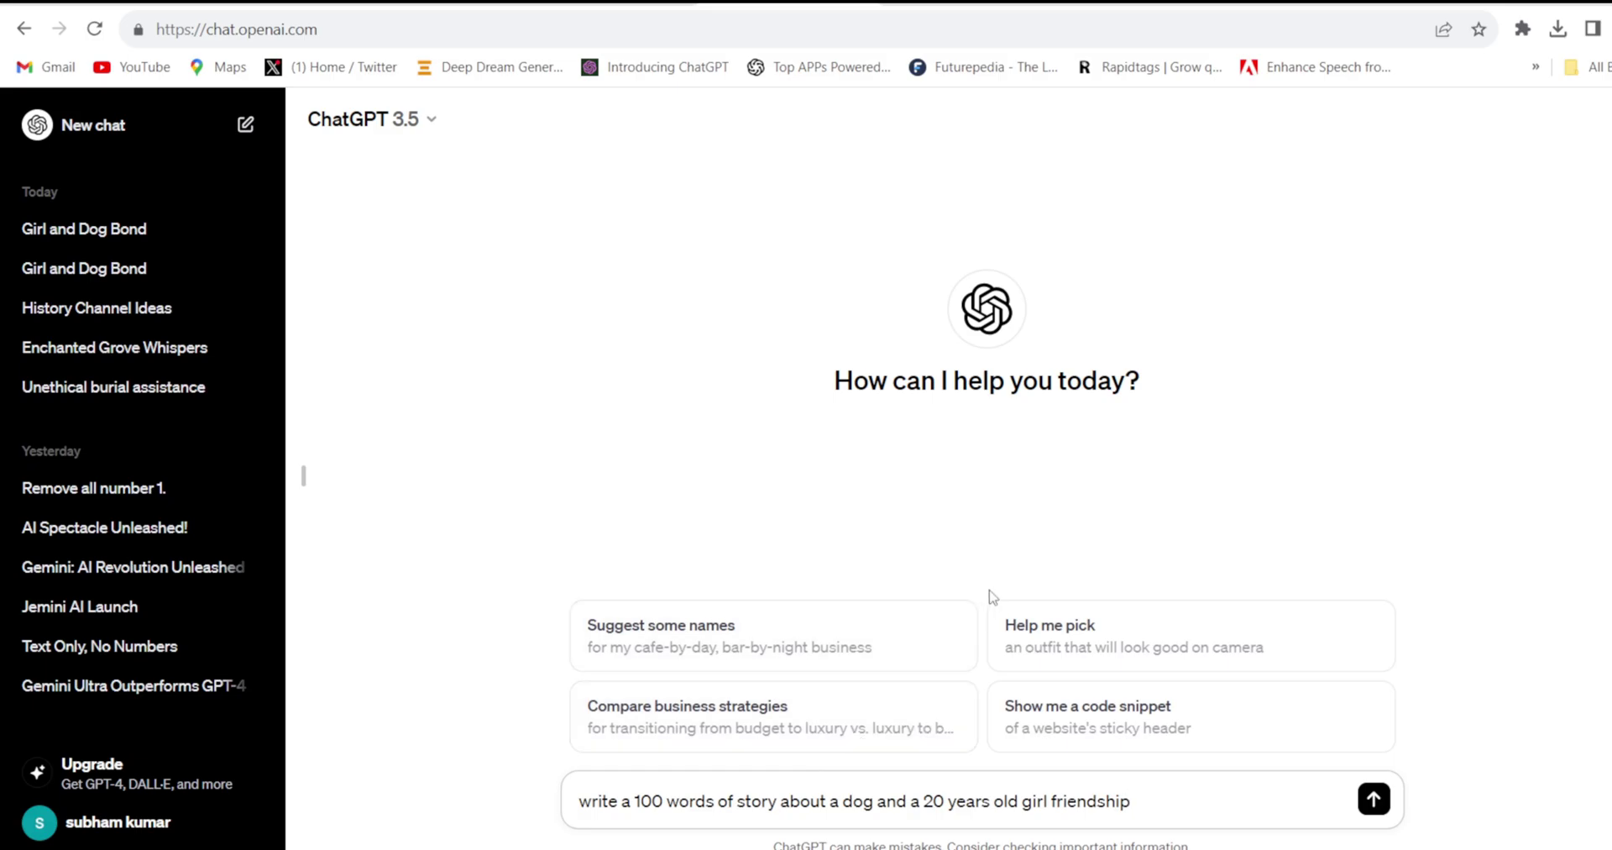
Step: Submit the 100-word dog and girl friendship story prompt, and request chapterwise prompts to generate a YouTube video from that story
left_click(1374, 799)
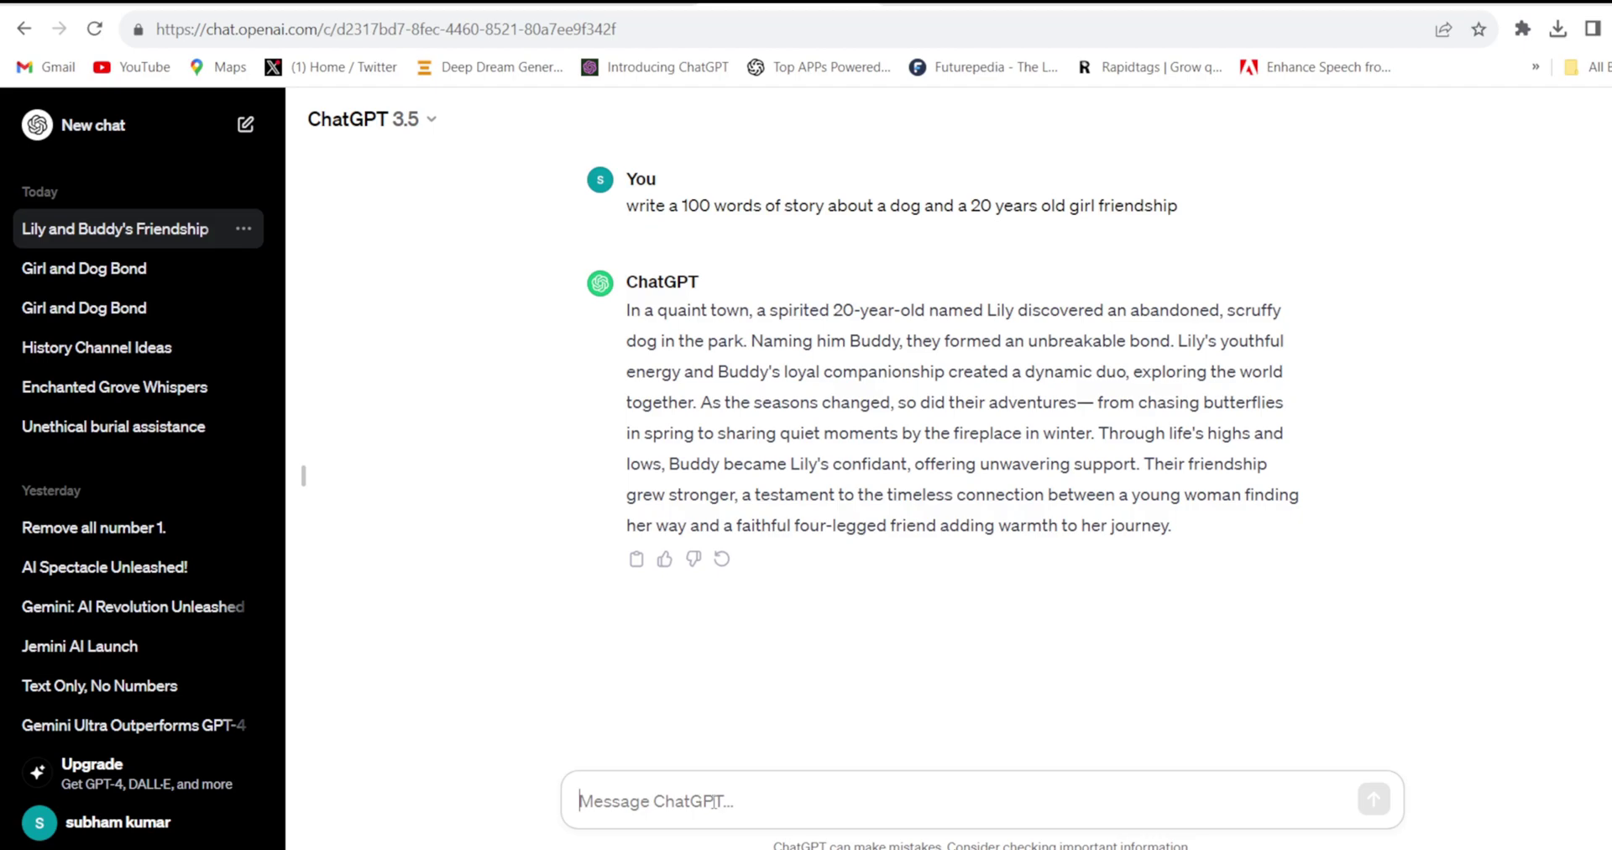
type("i want to generate video from this story for youtube, so give me prompt")
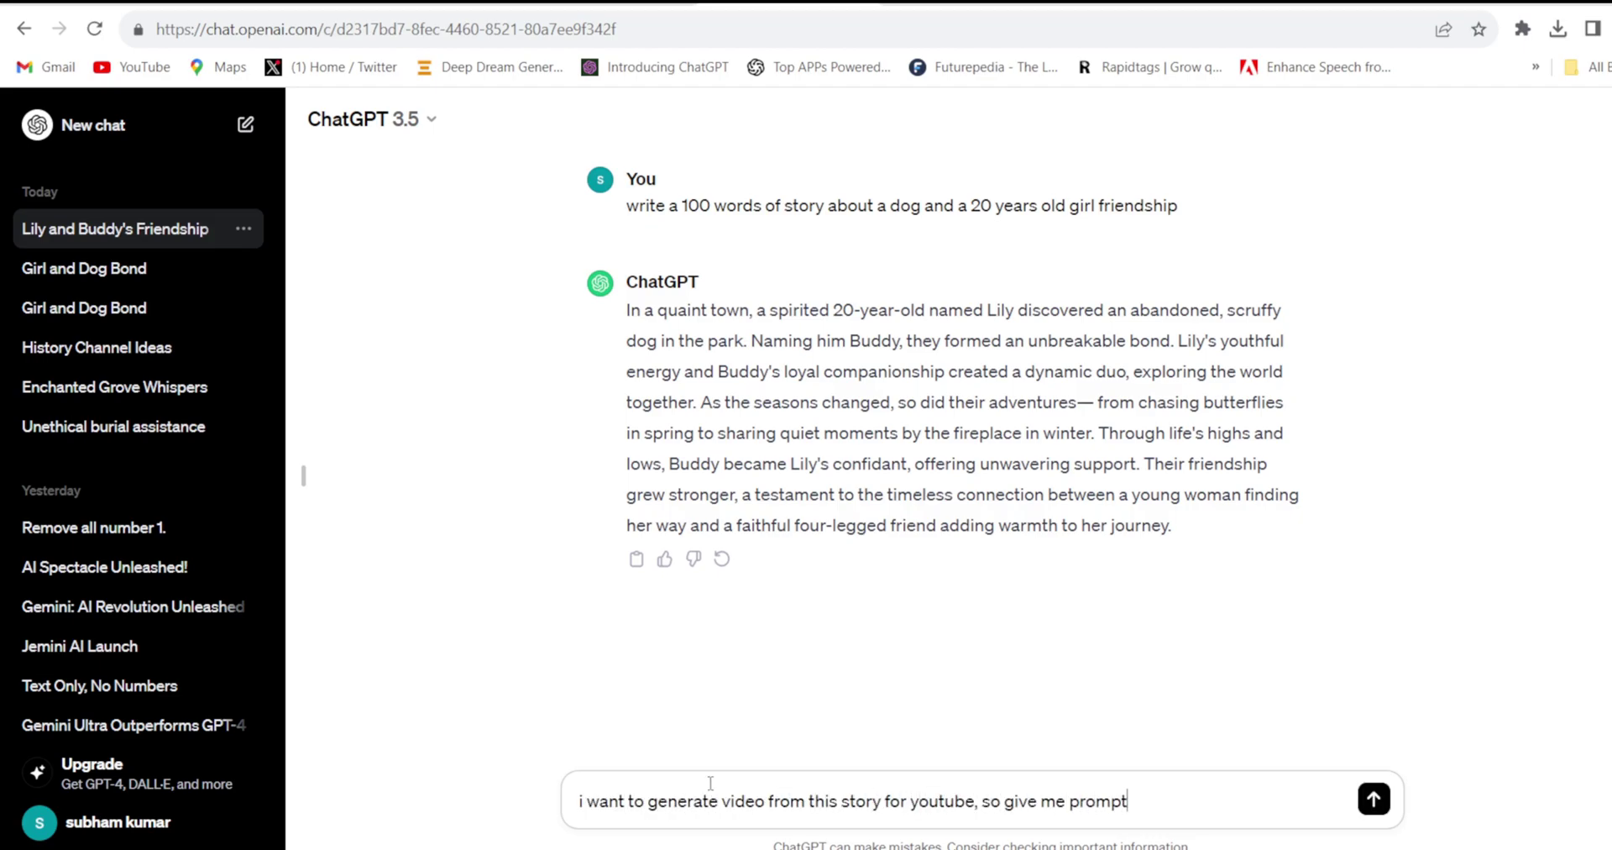
type(" chapterwise to generate video out of this story")
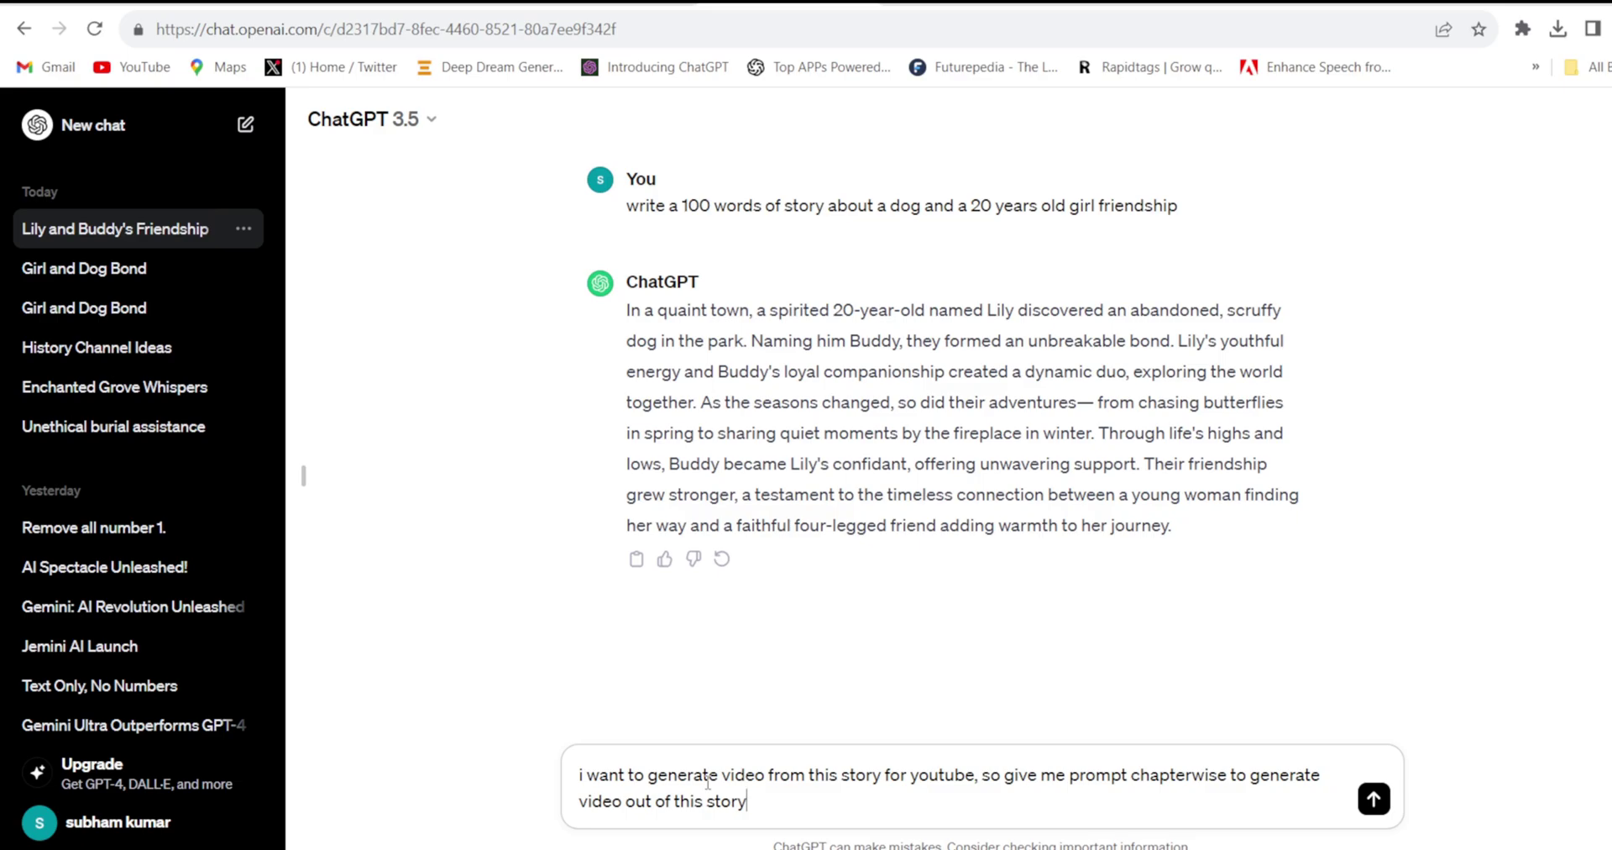
key("Return")
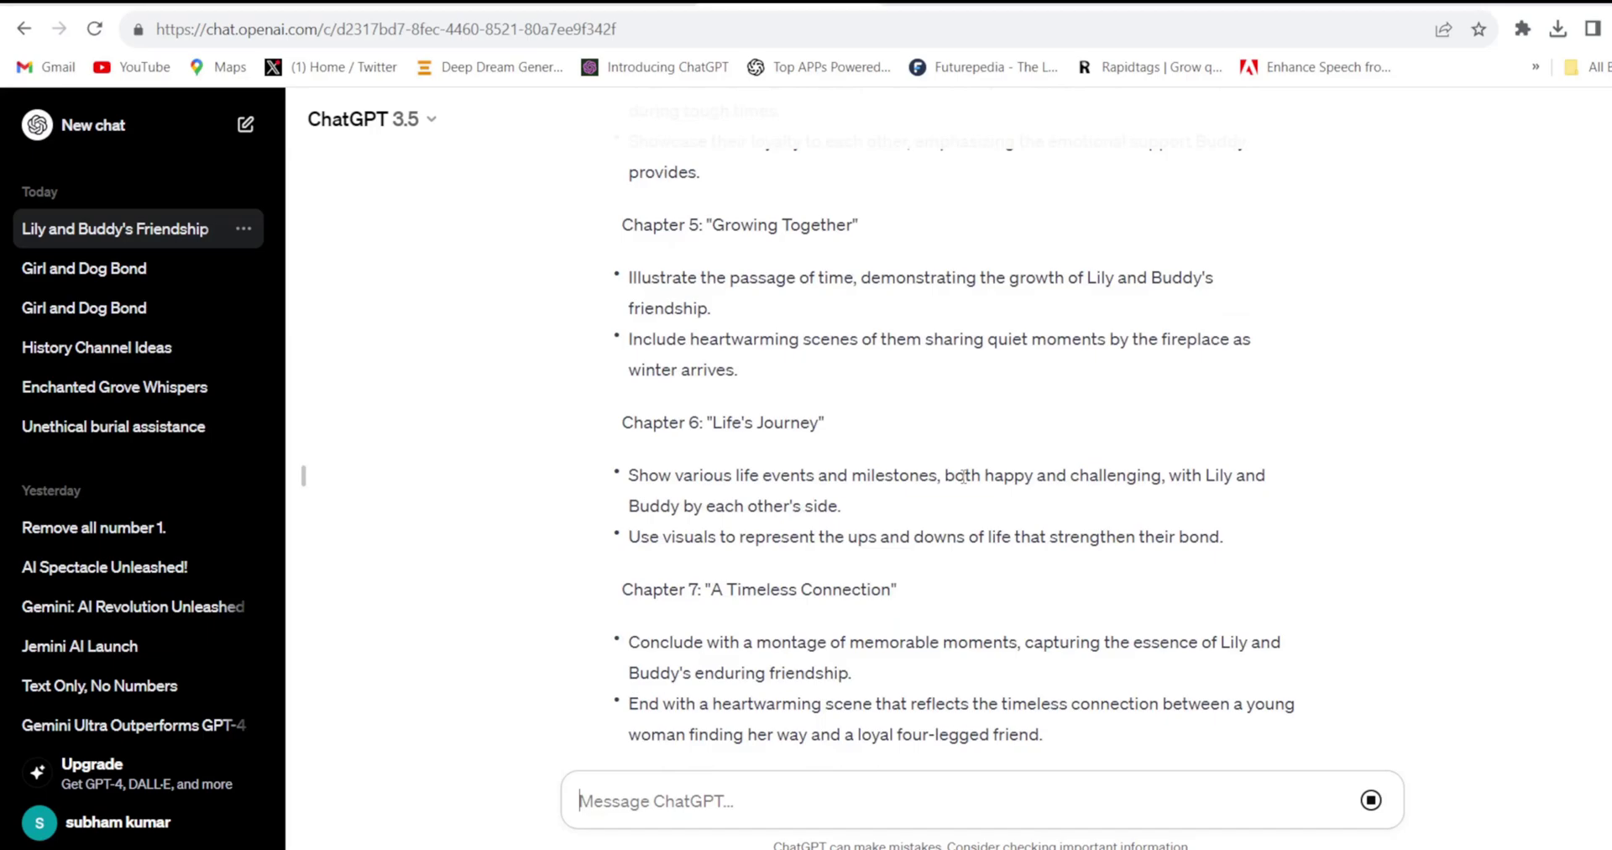
Step: Look through the generated chapter prompts and copy the whole response
scroll(893, 462, "up", 15)
scroll(895, 458, "down", 15)
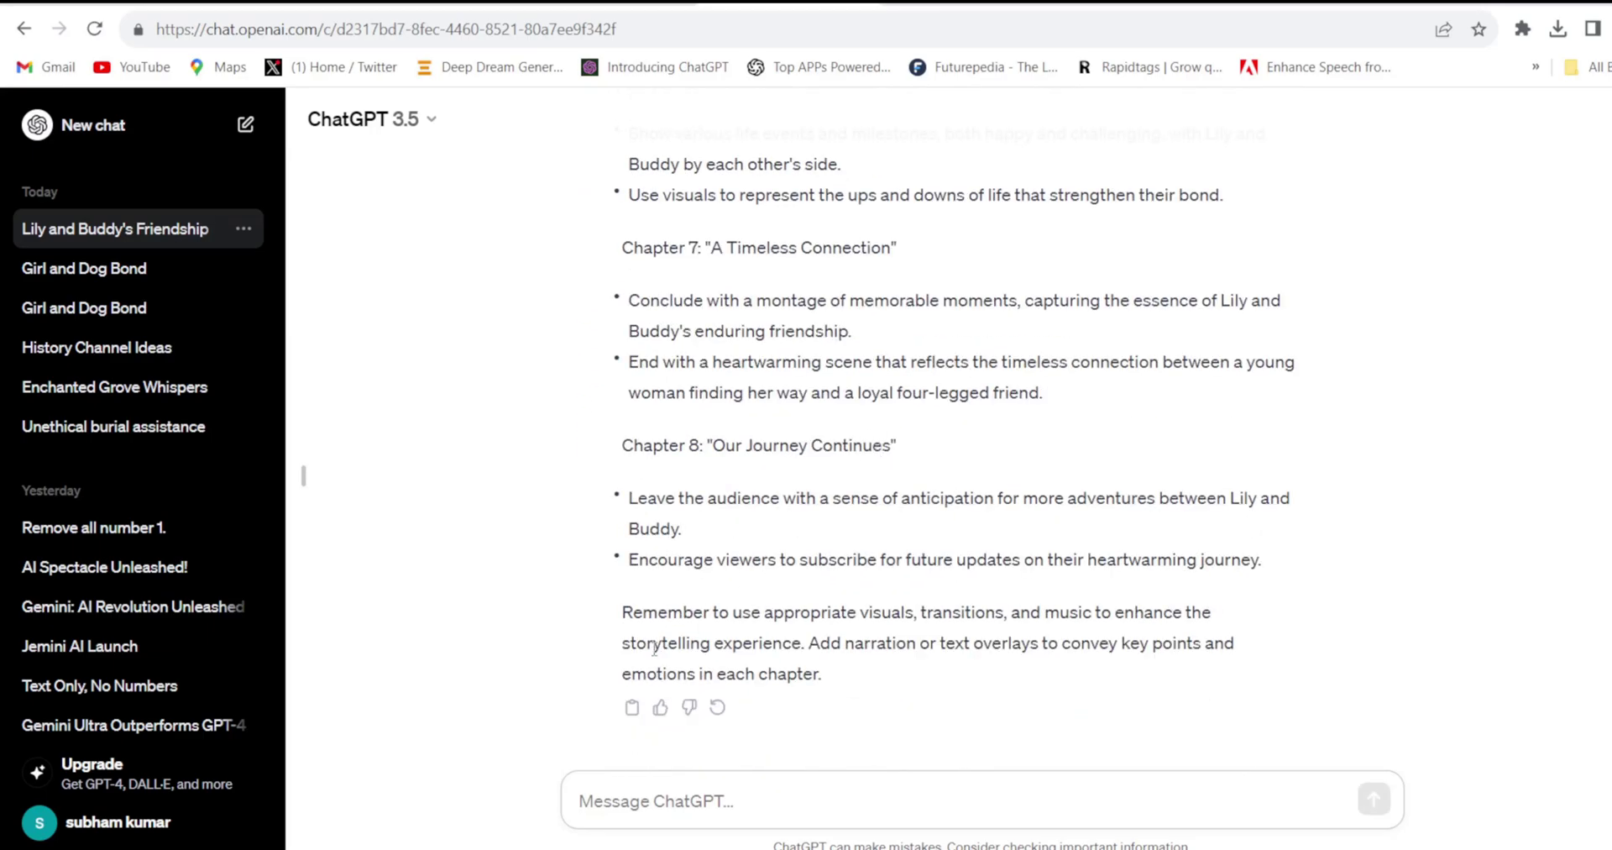
left_click(634, 708)
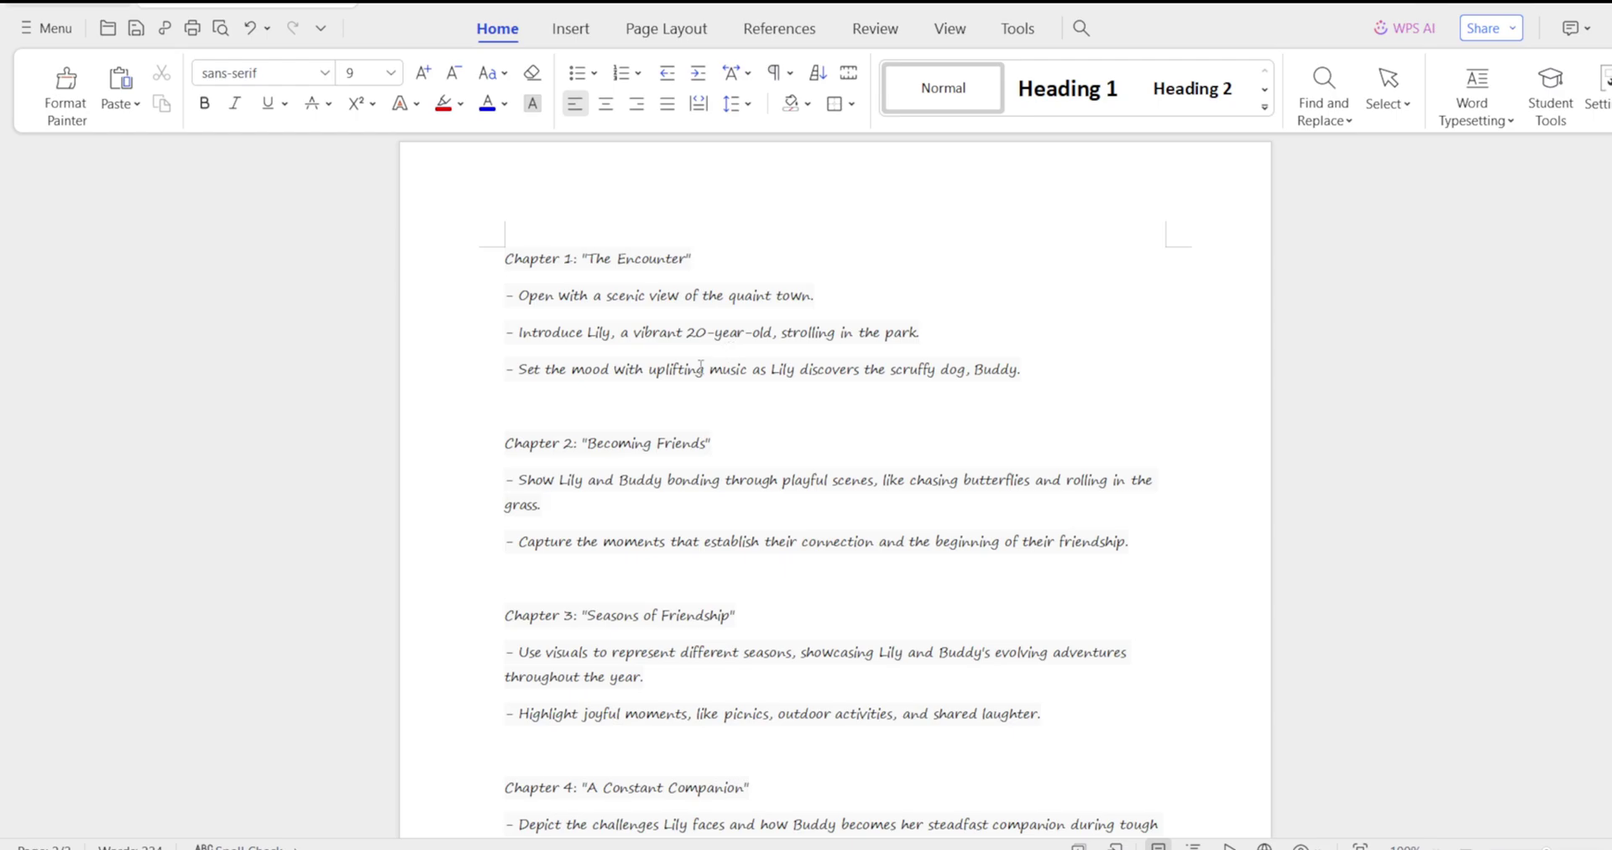
Step: In the WPS document, insert "(a vibrant 20-year-old)" after Lily in Chapter 1's last line and Chapter 2's first line
type("(")
key("ctrl+v")
type(")")
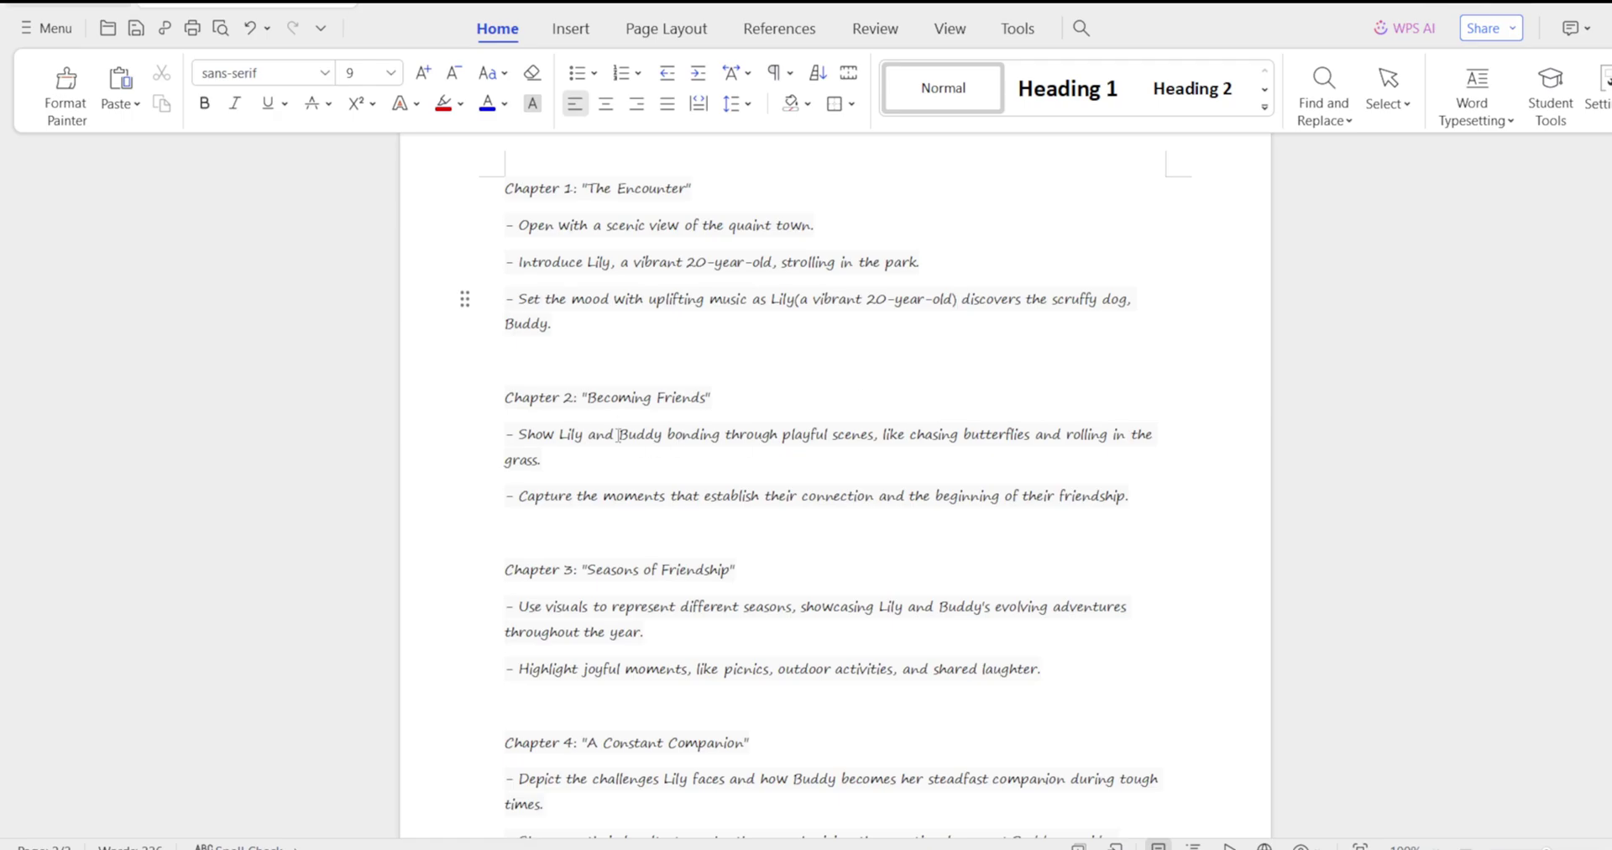
left_click(584, 434)
key("ctrl+v")
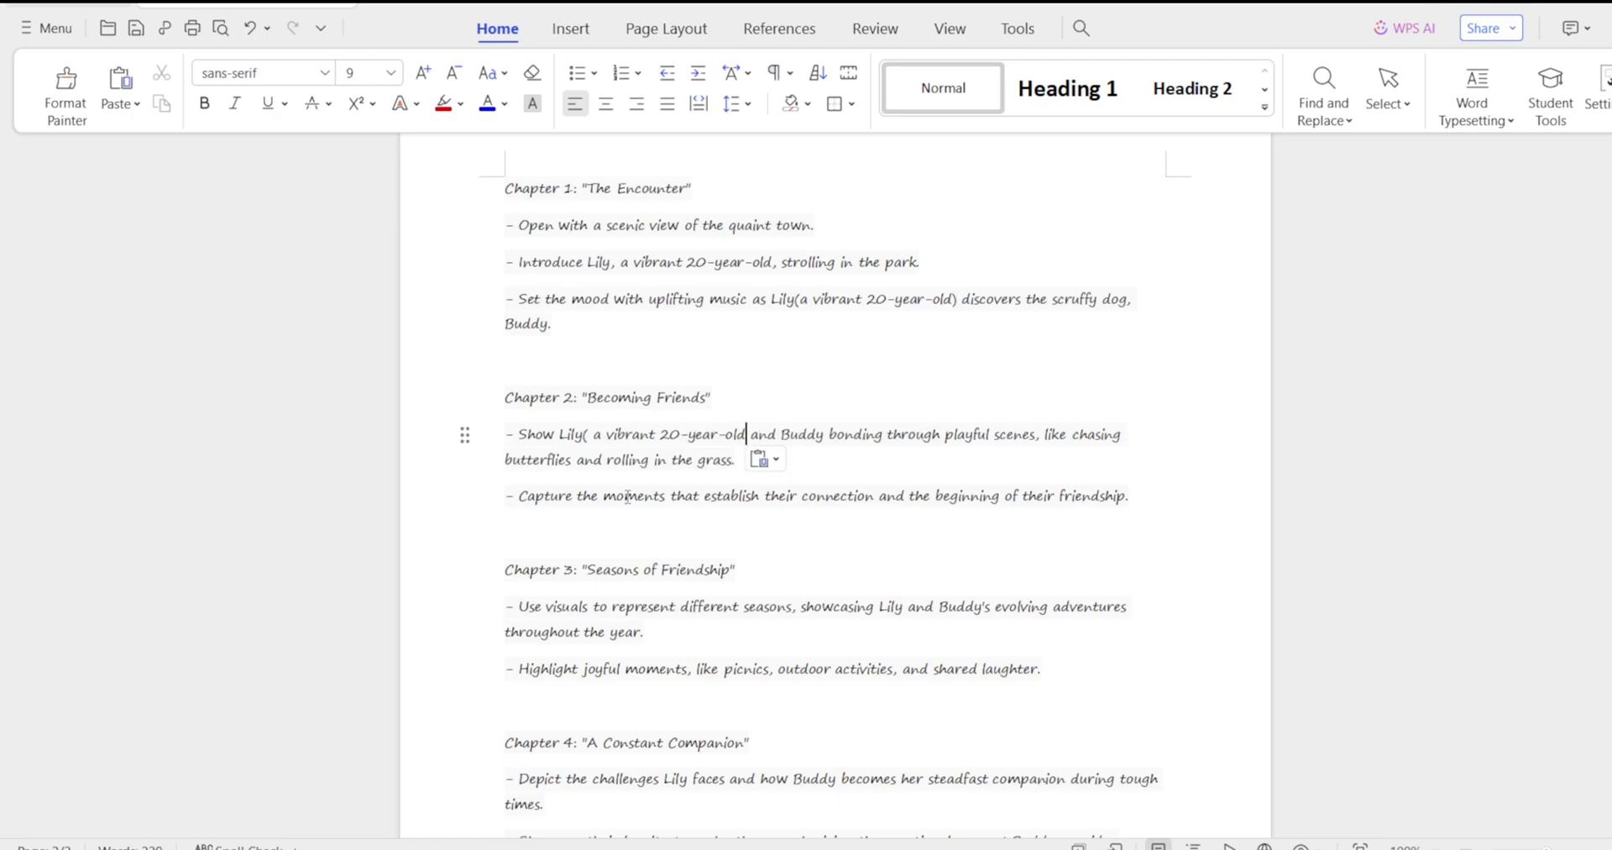
type(")")
Step: Insert "(a vibrant 20-year-old)" after Lily's name in the first lines of Chapter 3 and Chapter 4
scroll(966, 504, "down", 3)
left_click(897, 465)
key("ctrl+v")
scroll(933, 496, "down", 3)
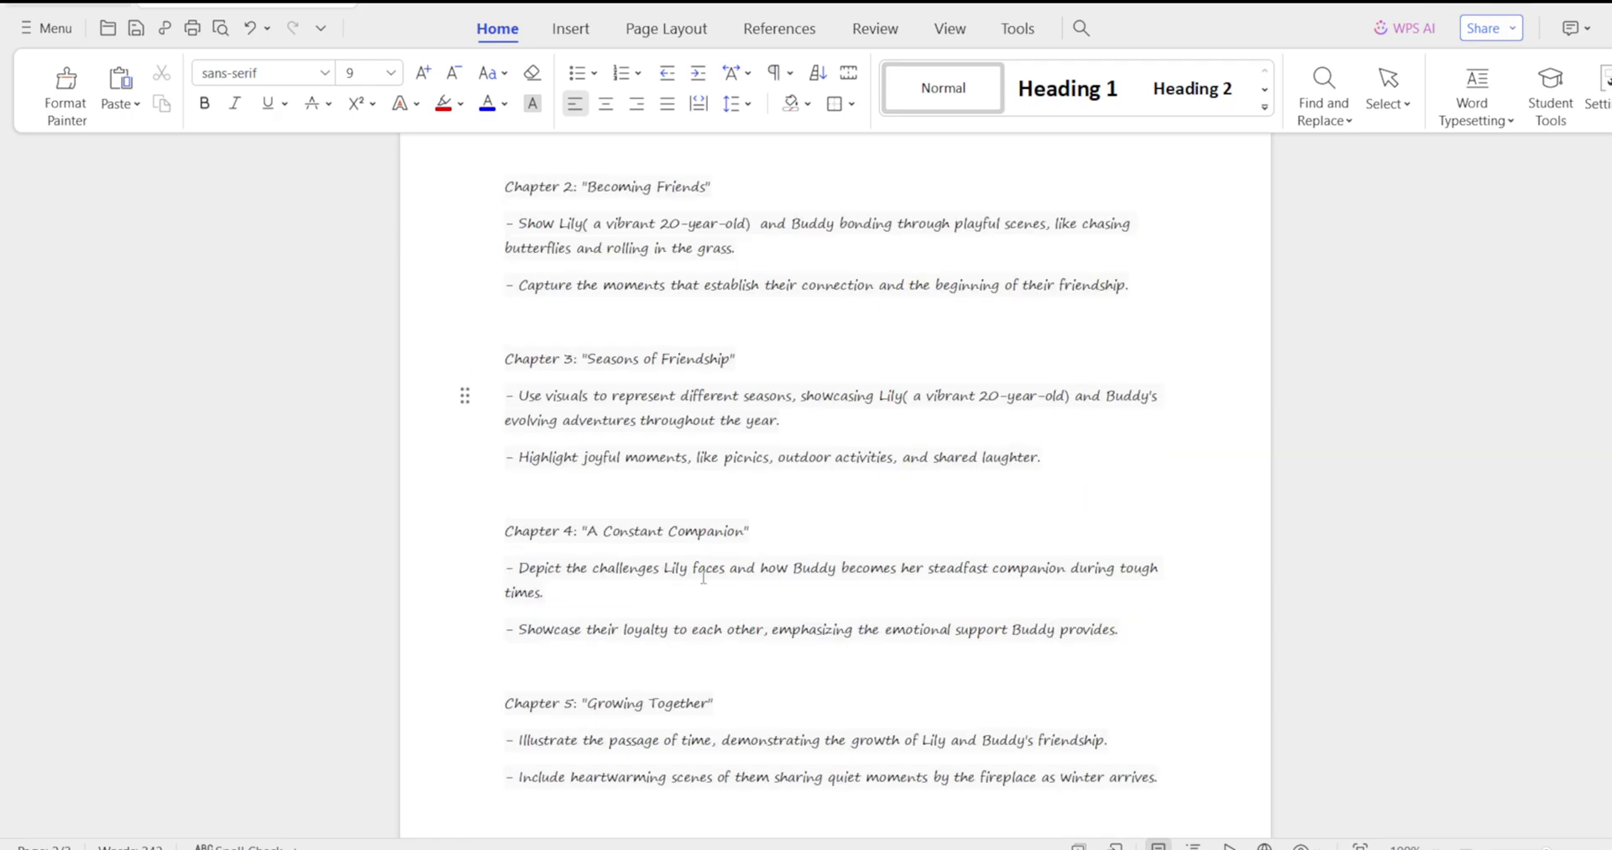
left_click(665, 567)
key("ctrl+v")
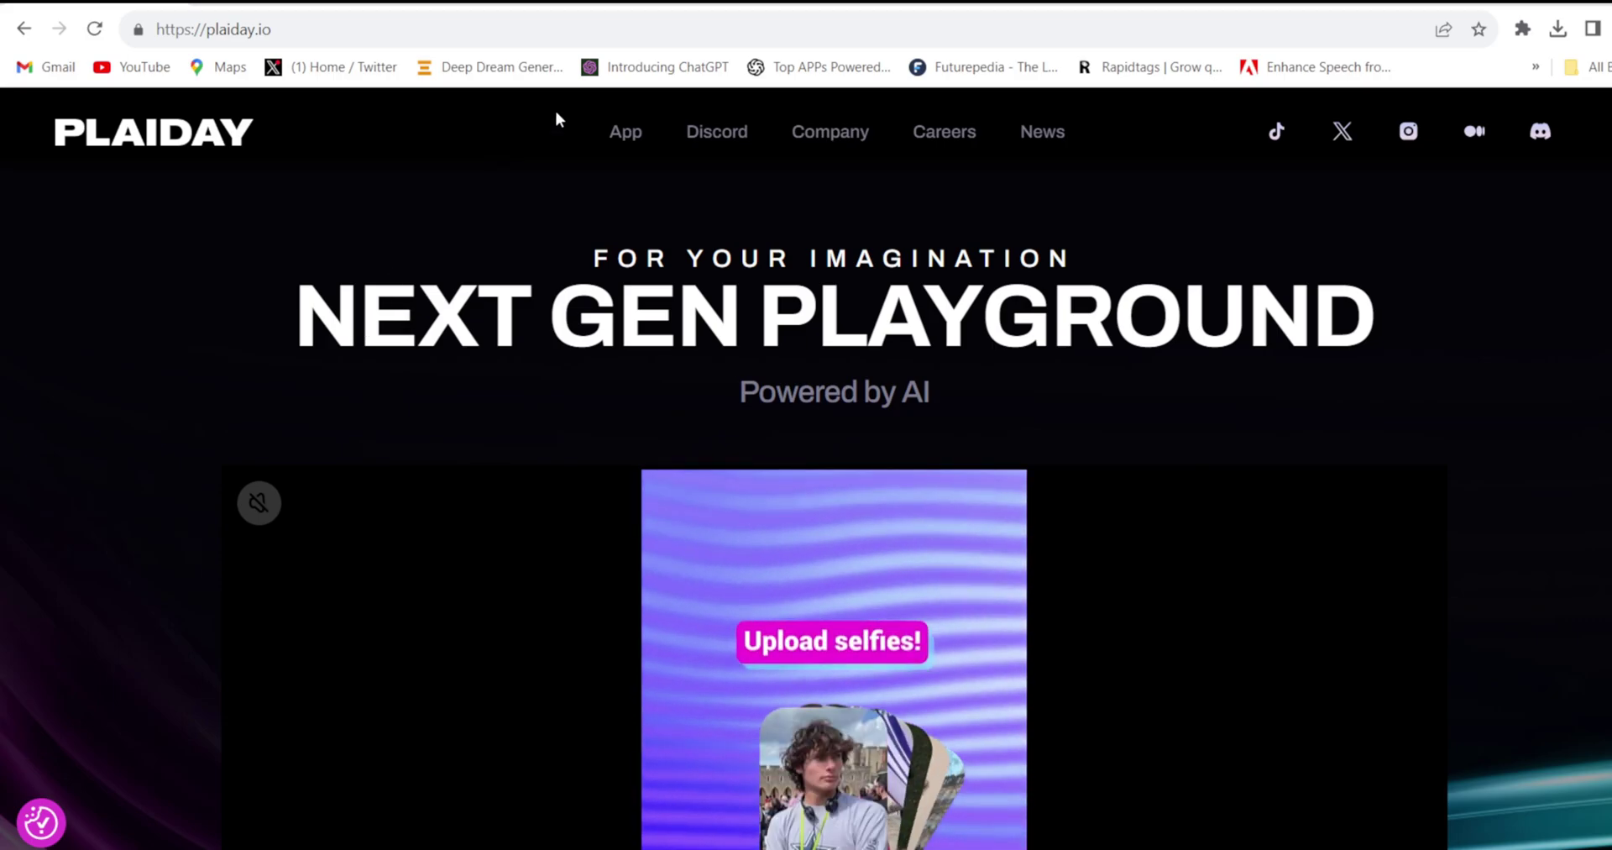
Step: Open the Discord invitation from the PlaiDay website and accept it to join the server
left_click(733, 145)
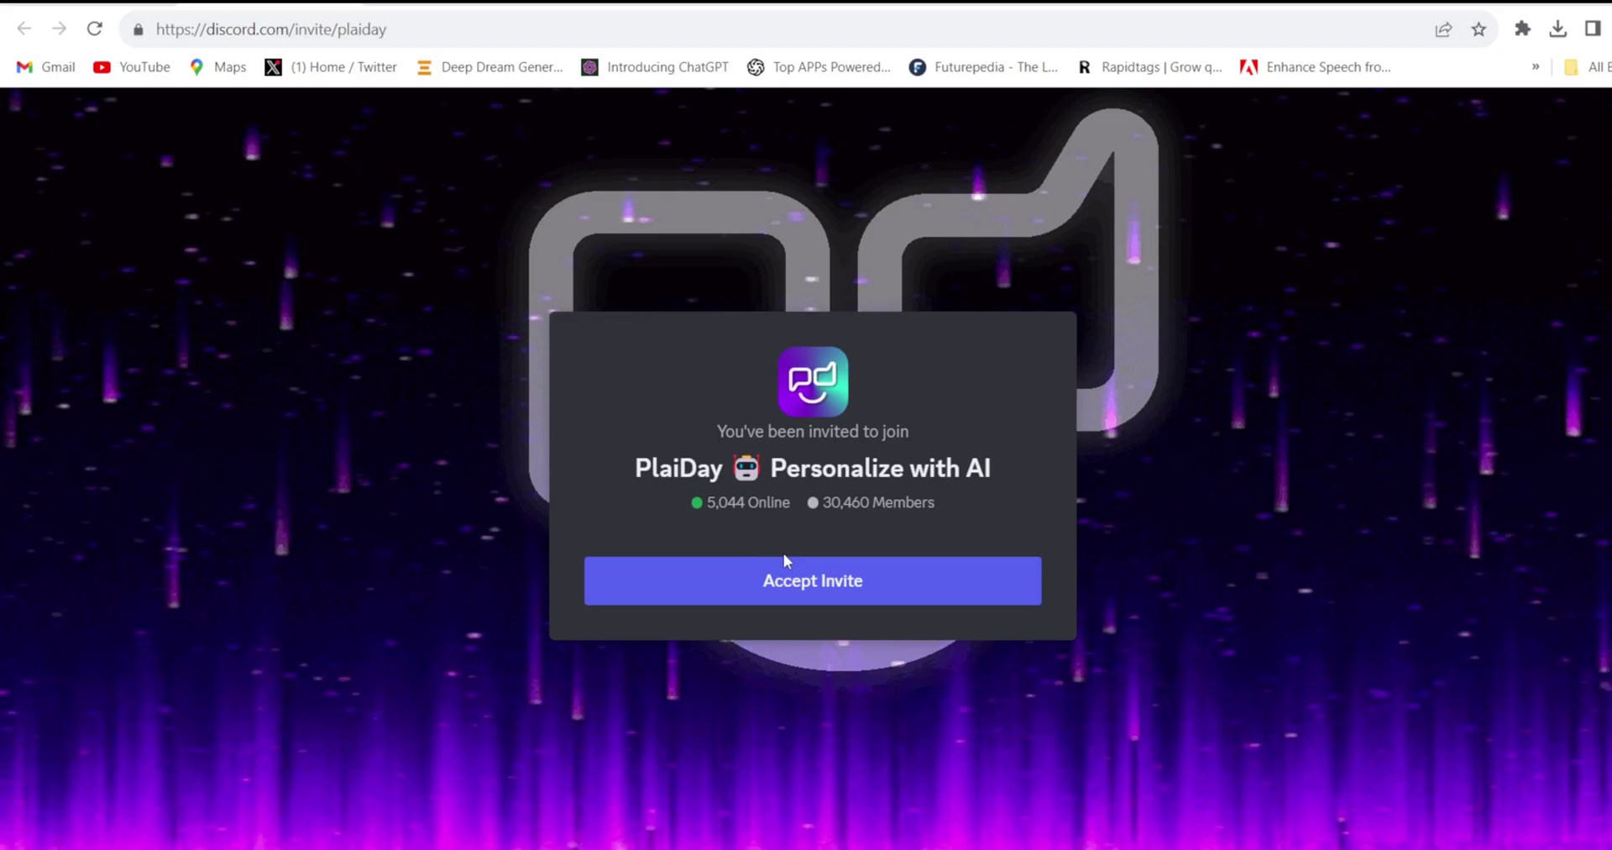
left_click(802, 588)
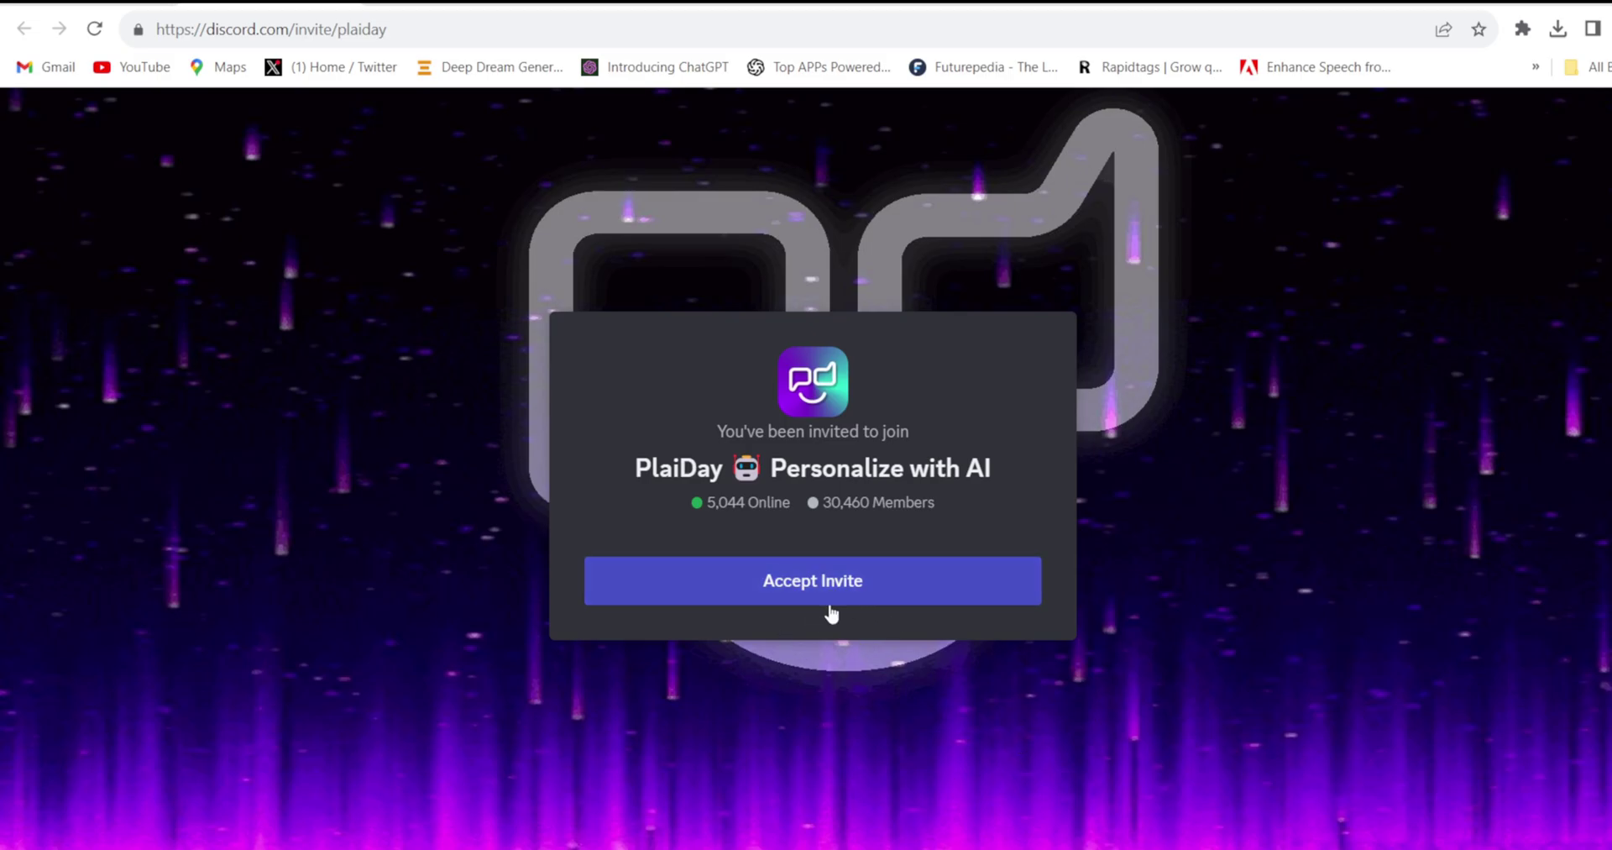
left_click(830, 606)
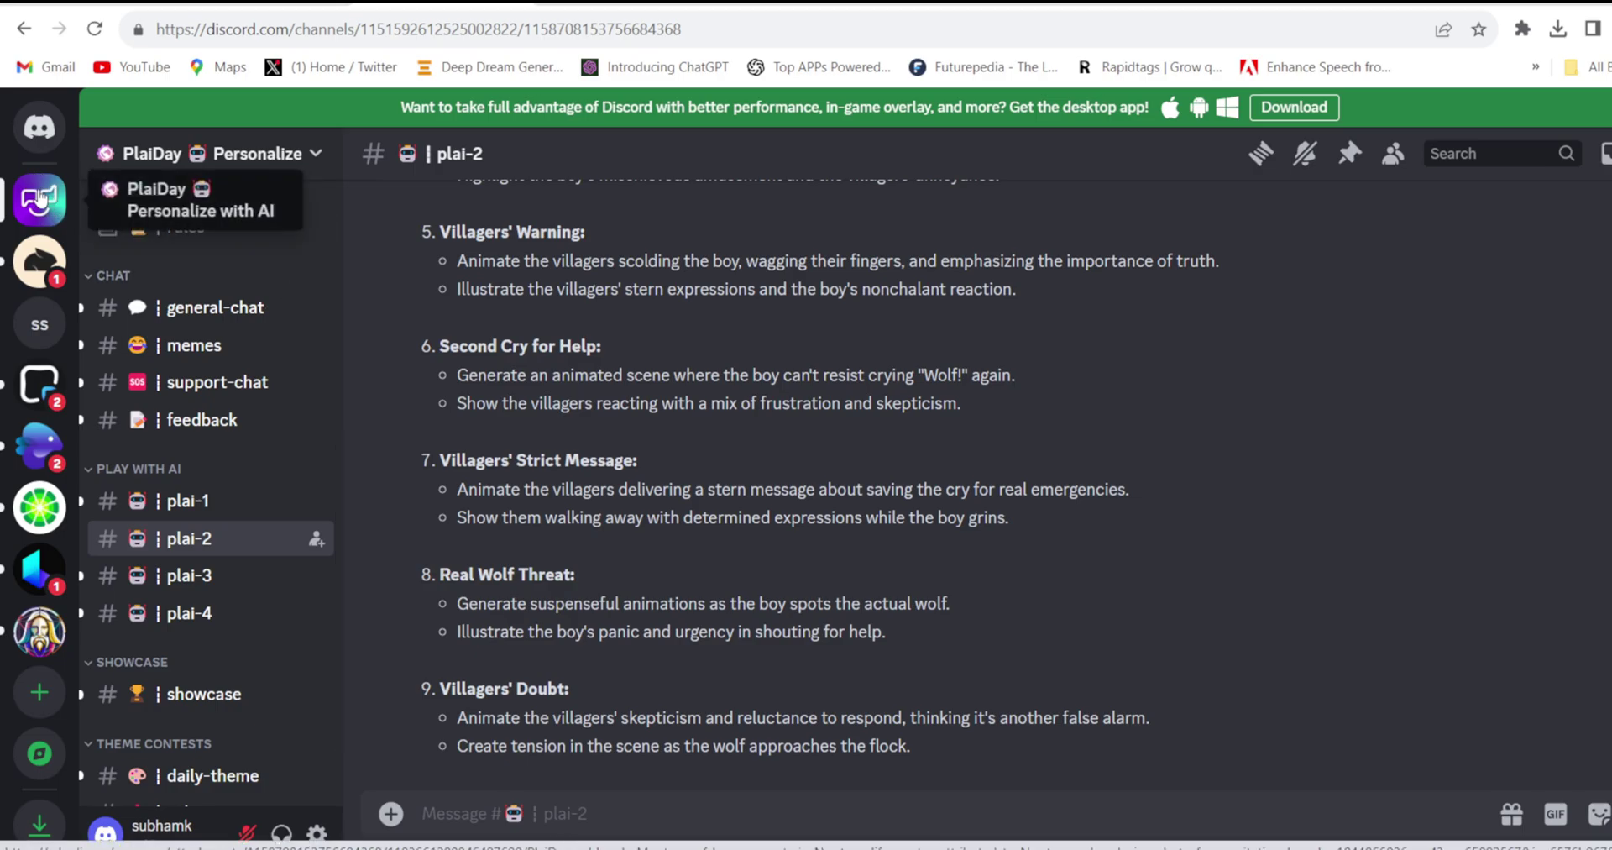
Step: Open the plai-3 channel under Play with AI and browse its generated videos
scroll(199, 412, "down", 2)
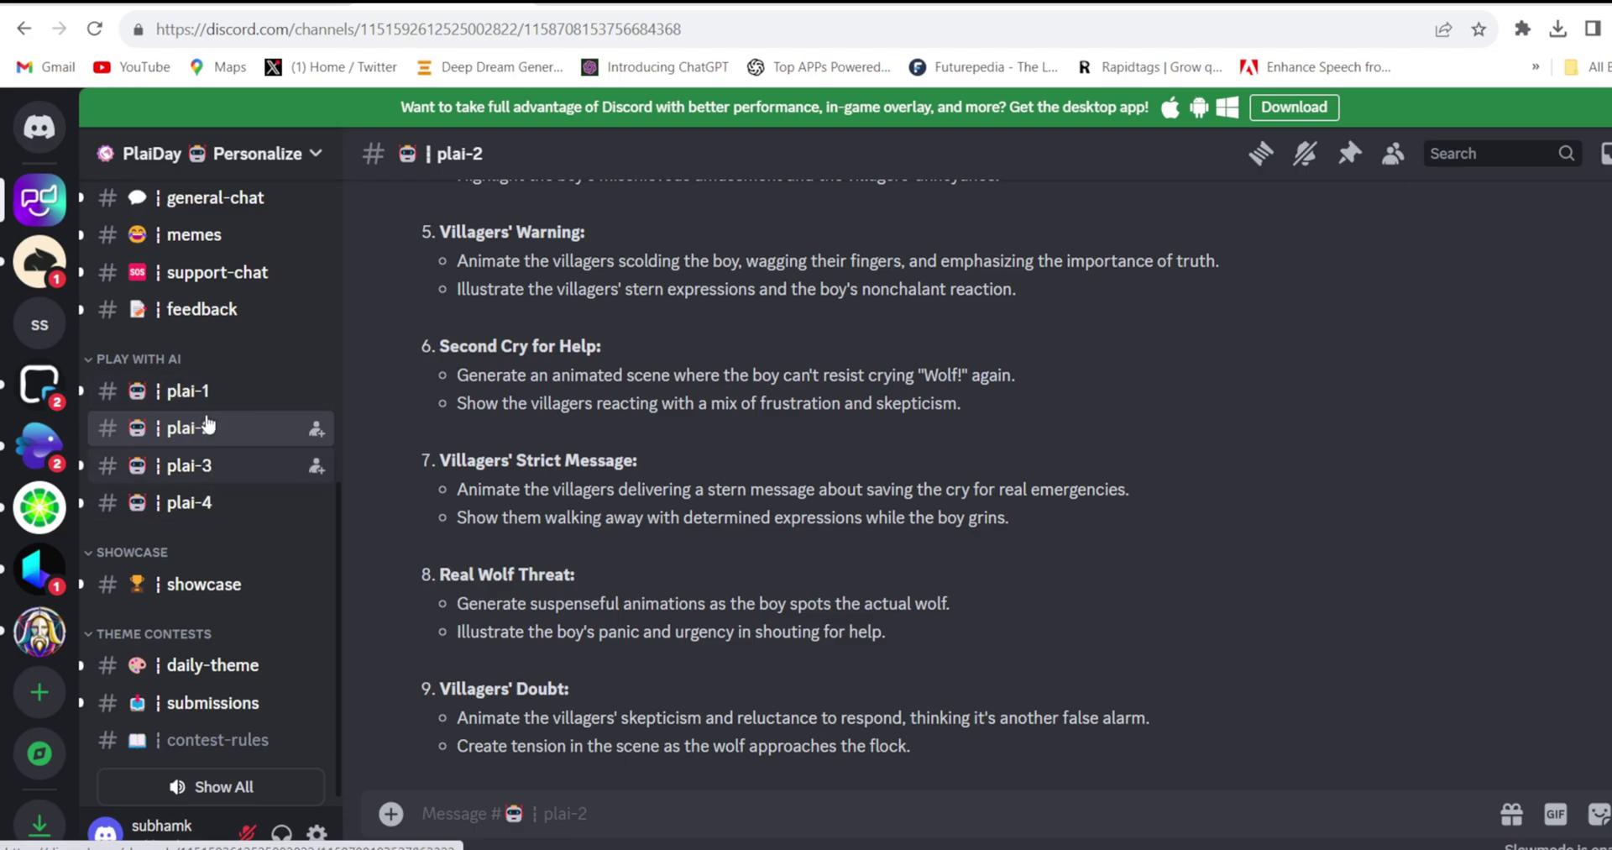
scroll(234, 504, "down", 1)
scroll(235, 522, "up", 2)
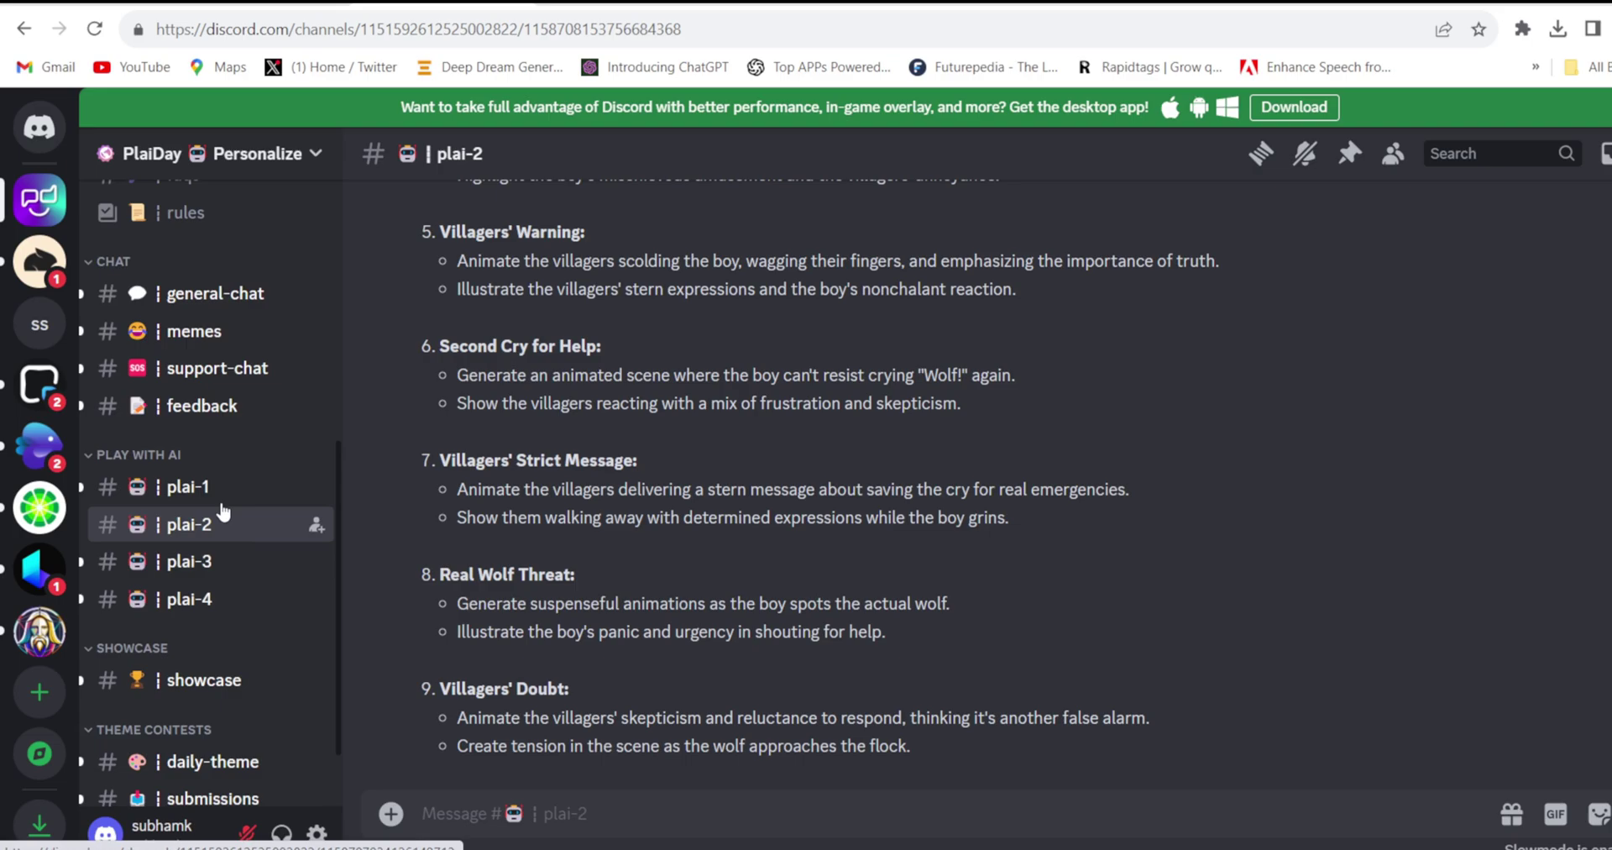
left_click(217, 563)
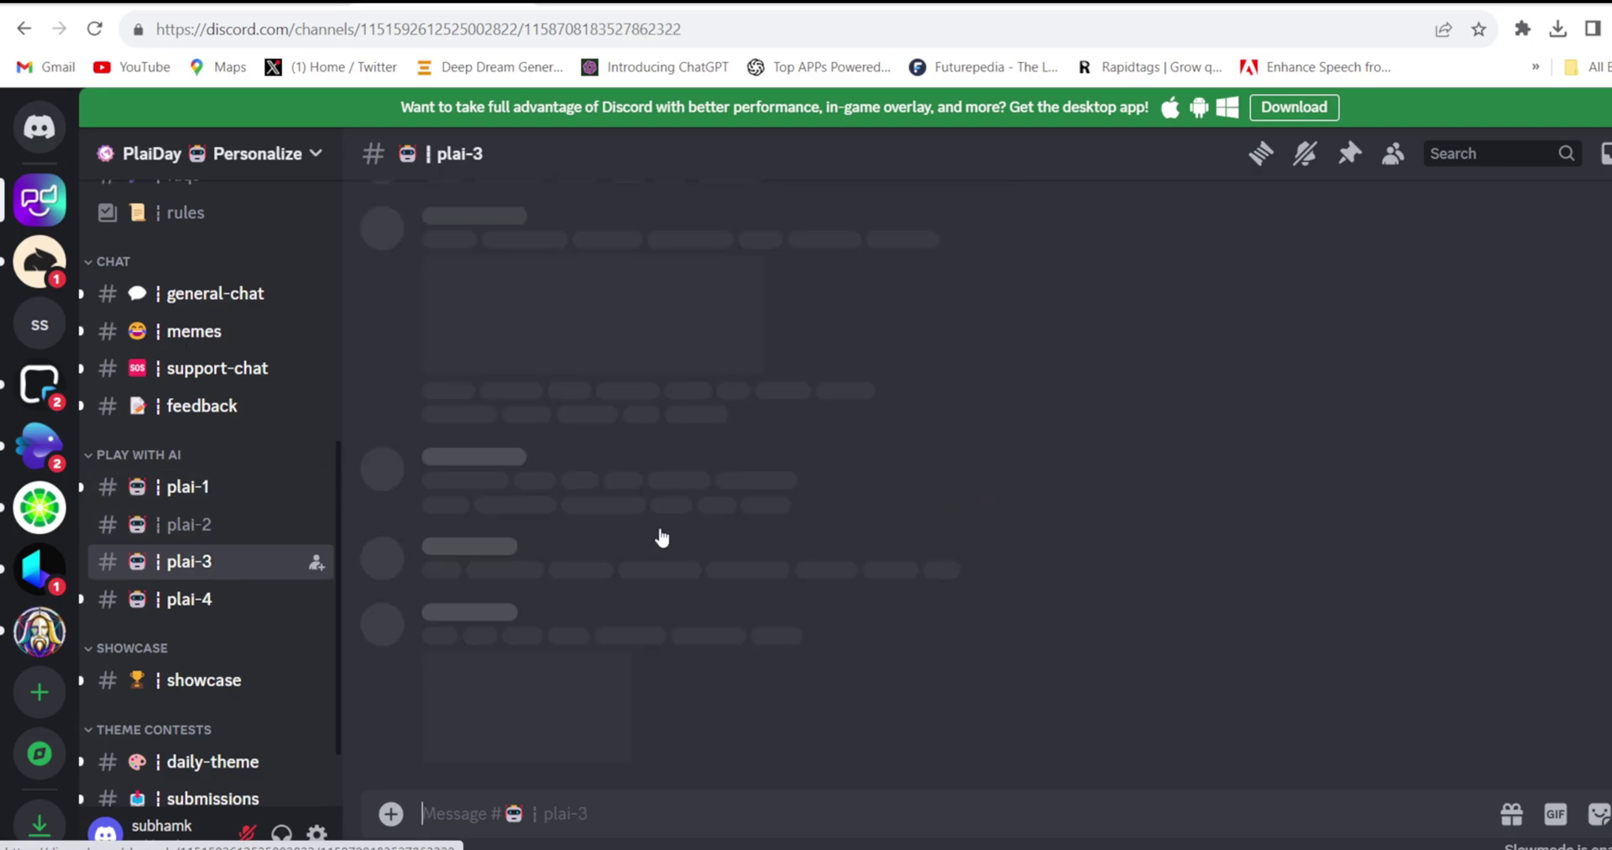
scroll(918, 529, "down", 20)
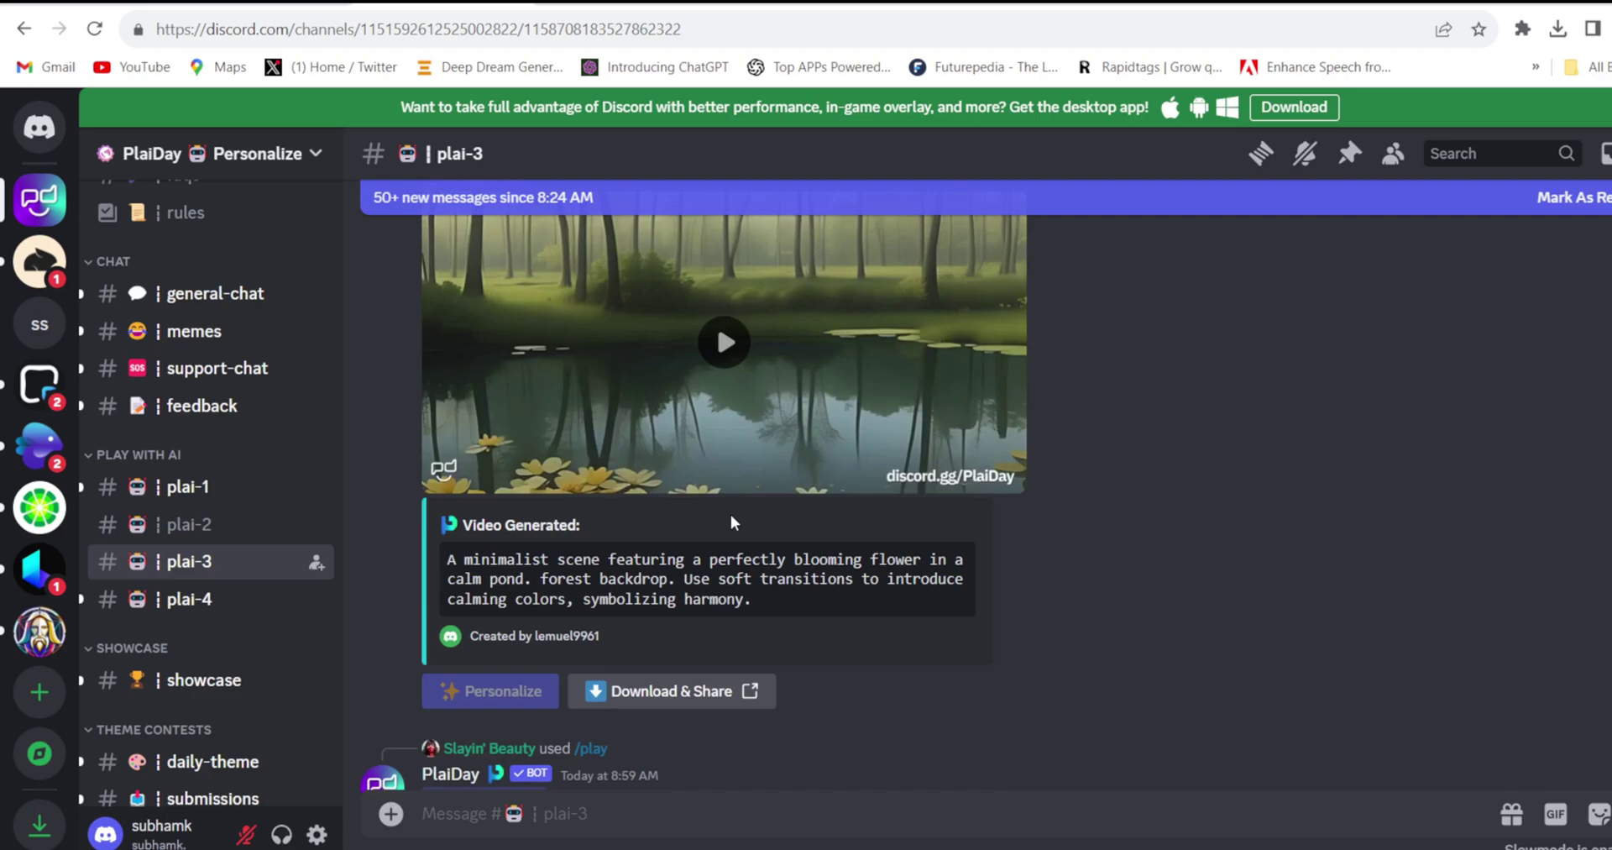
scroll(850, 495, "down", 5)
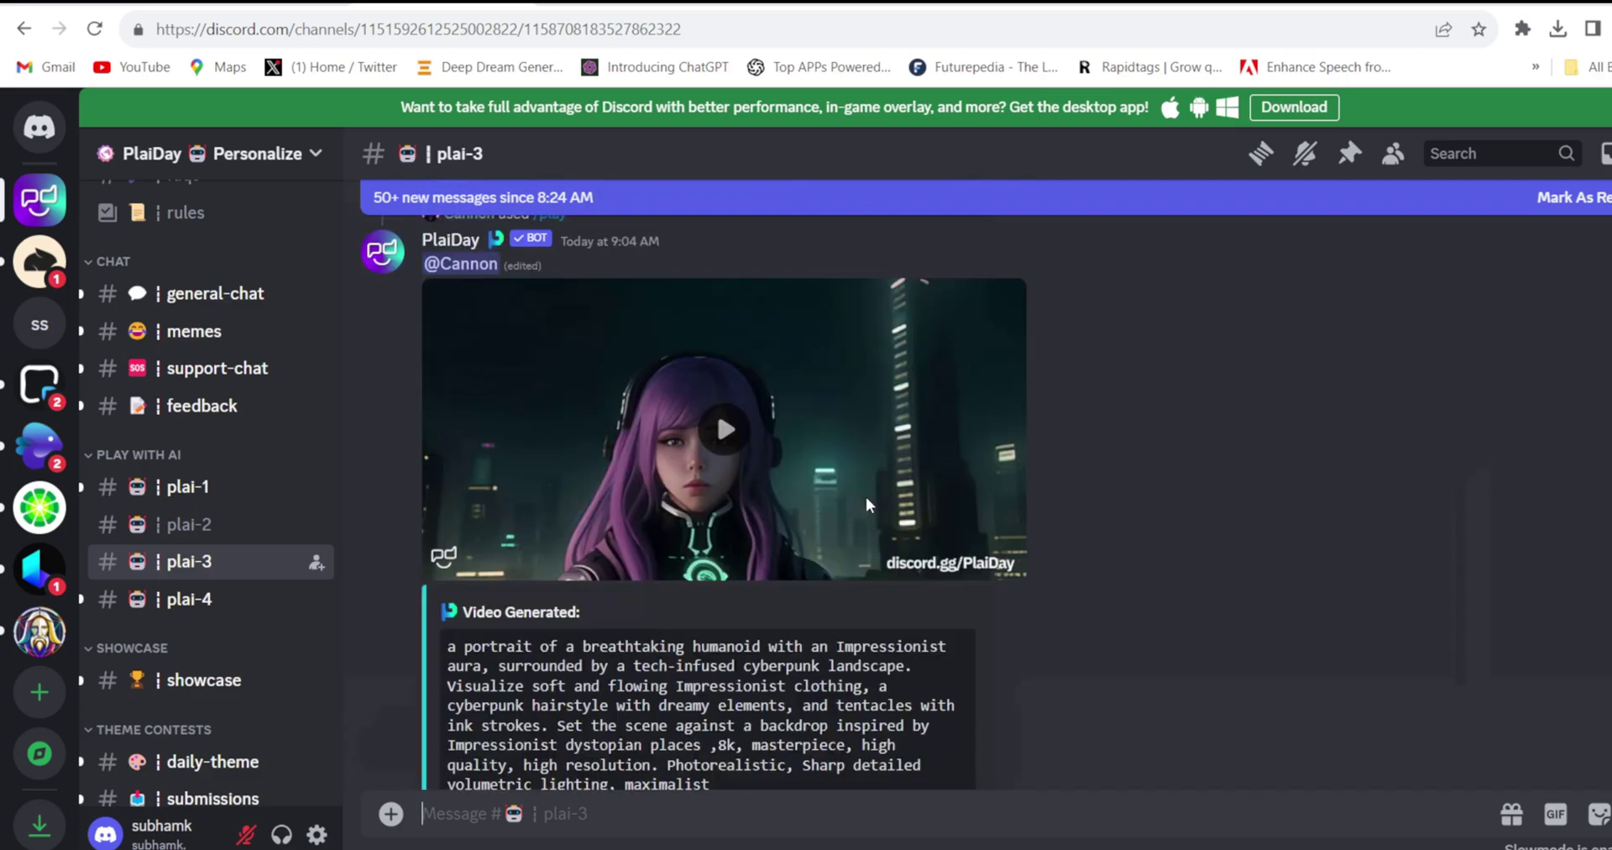
scroll(872, 504, "down", 3)
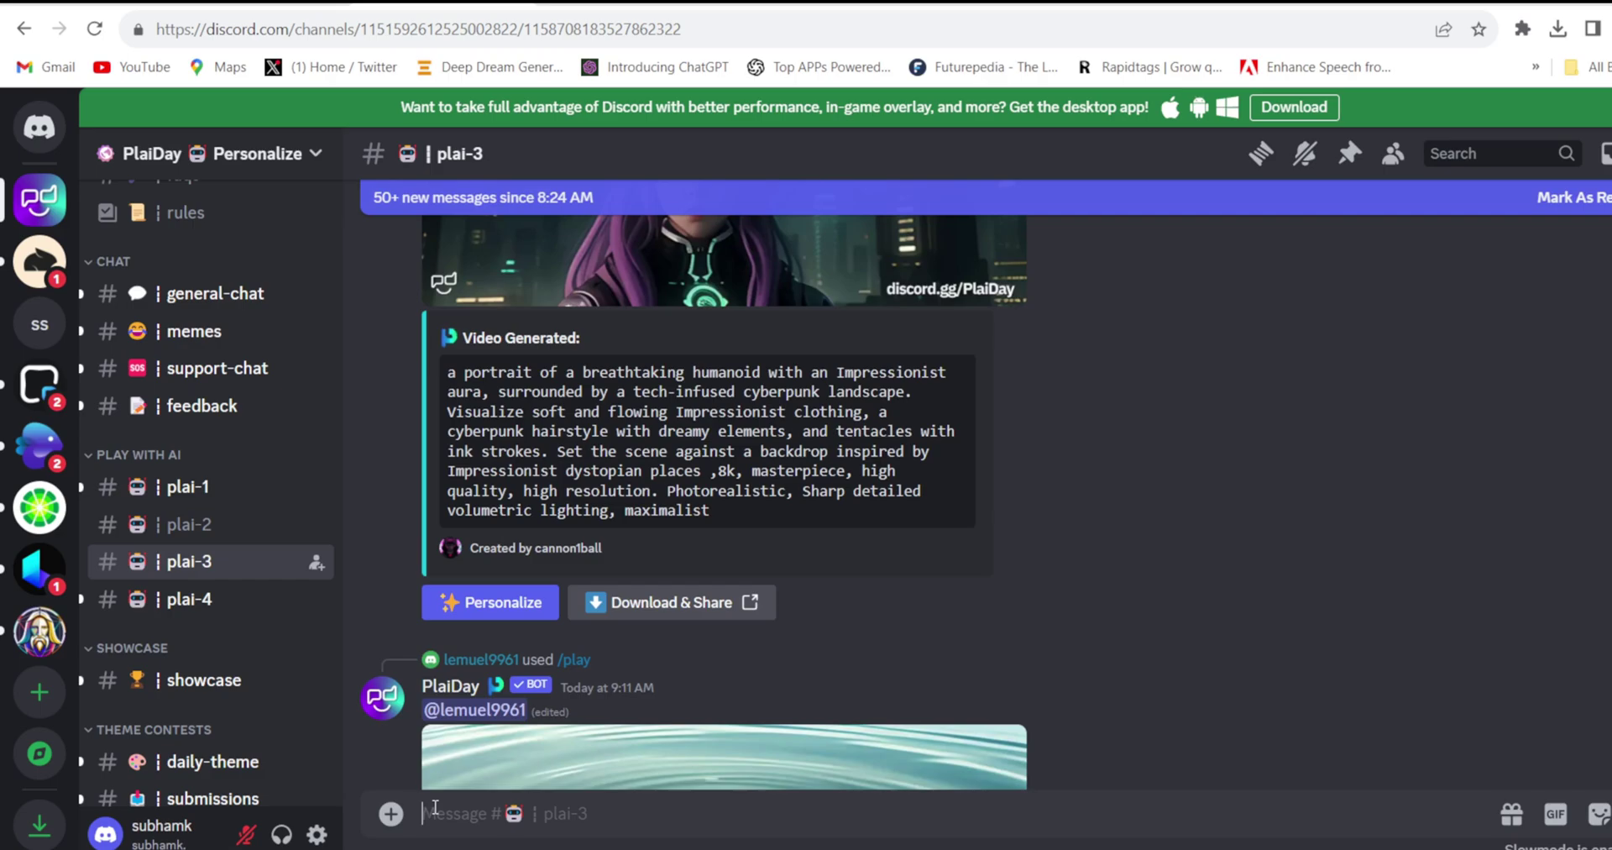
Step: Submit a /play command with the prompt "Open with a scenic view of the quaint town" copied from Chapter 1 of the document
type("/play")
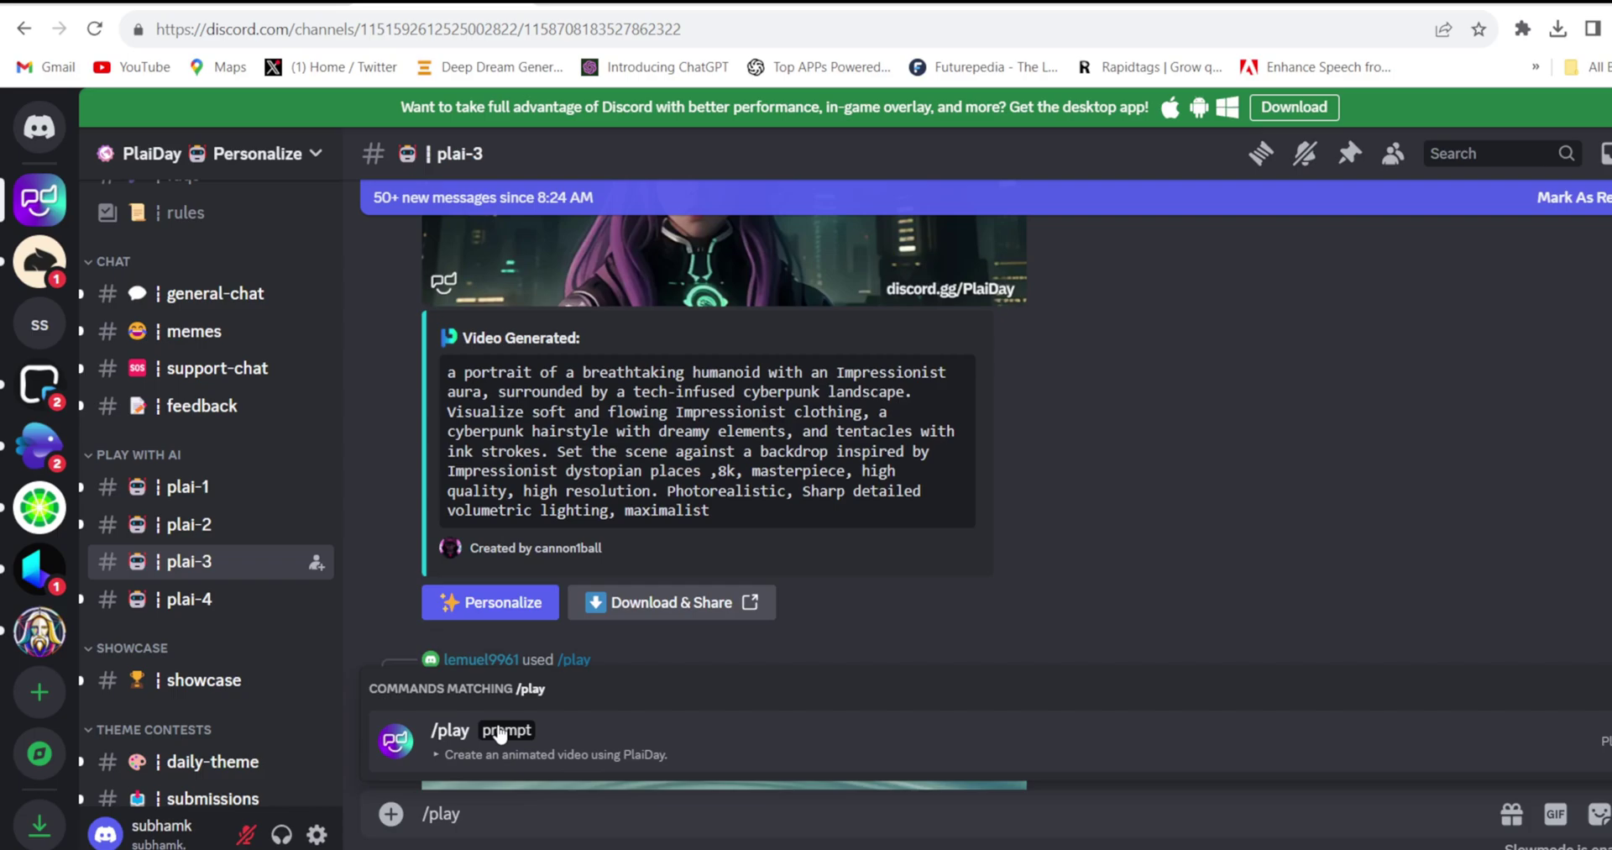
left_click(497, 732)
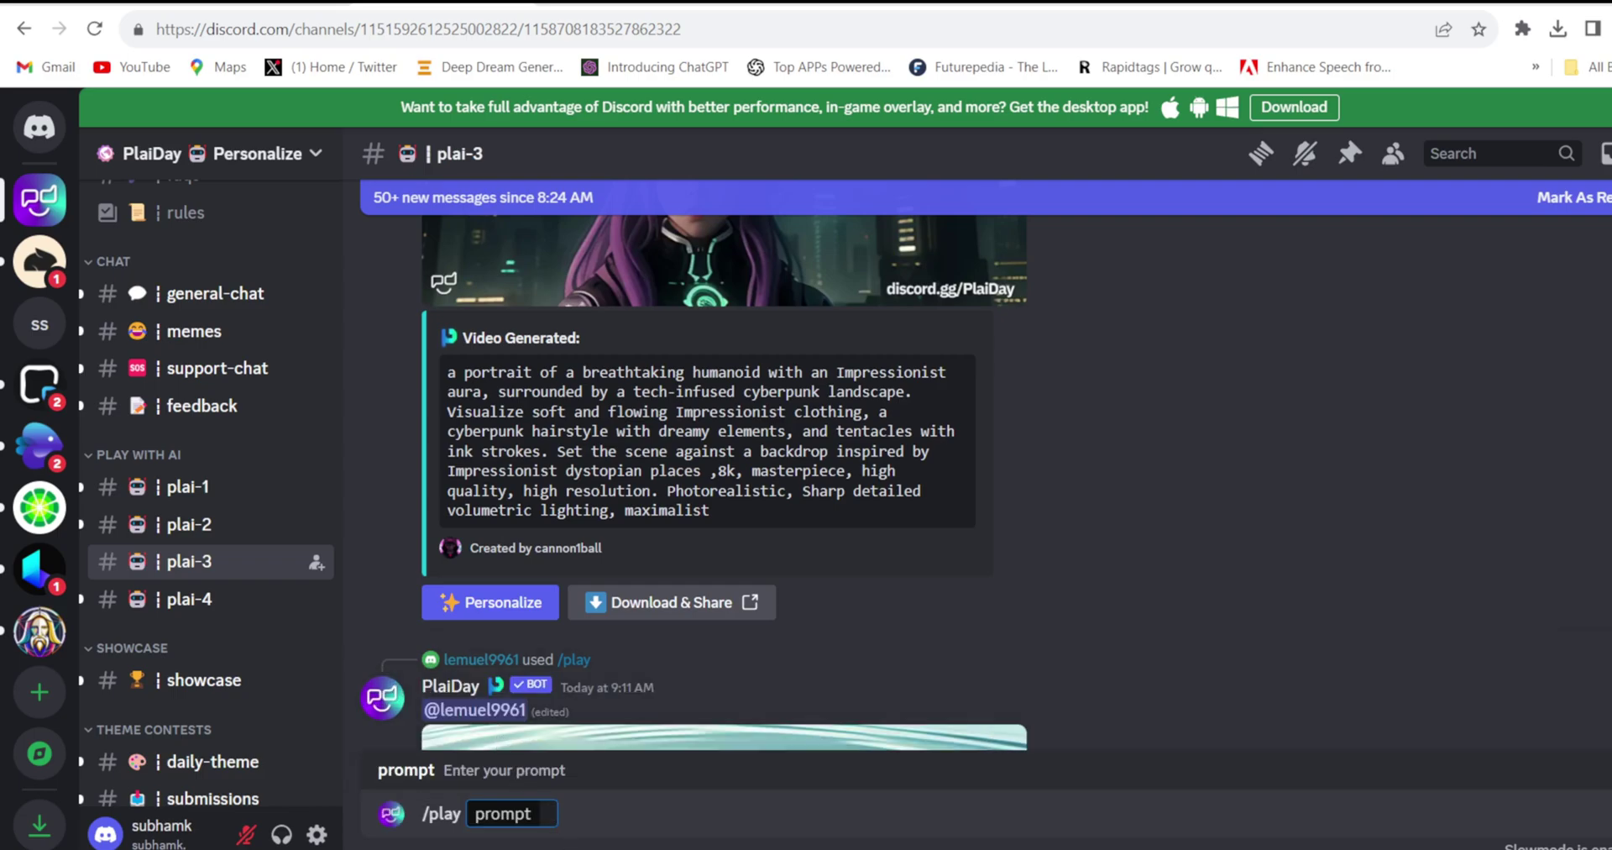
key("alt+Tab")
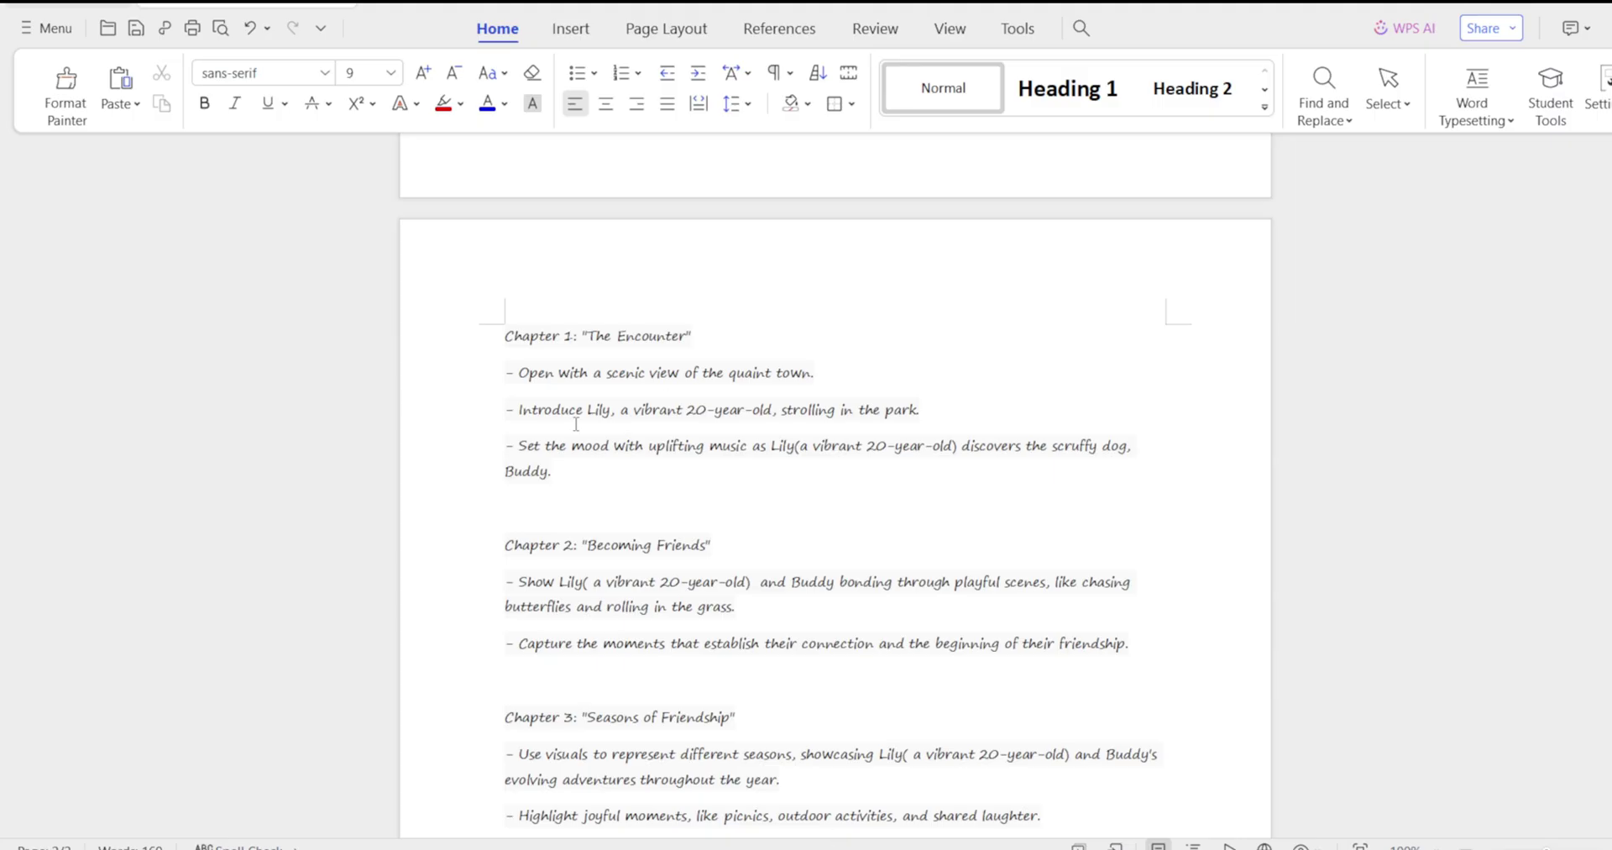
triple_click(545, 371)
left_click(542, 372)
left_click_drag(518, 372, 784, 375)
key("ctrl+c")
key("alt+Tab")
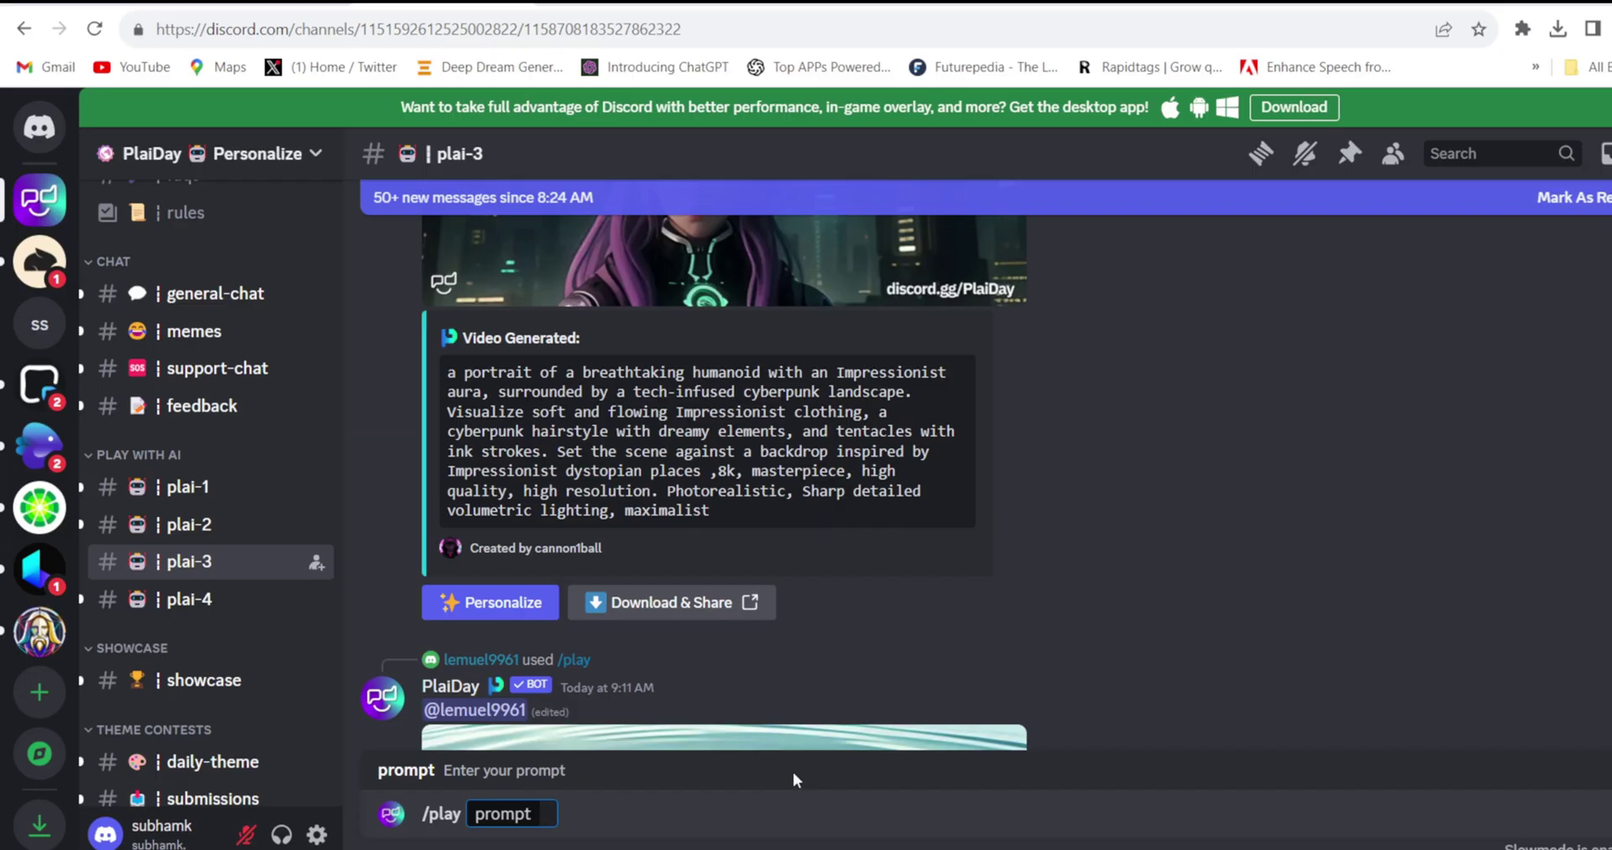
key("ctrl+v")
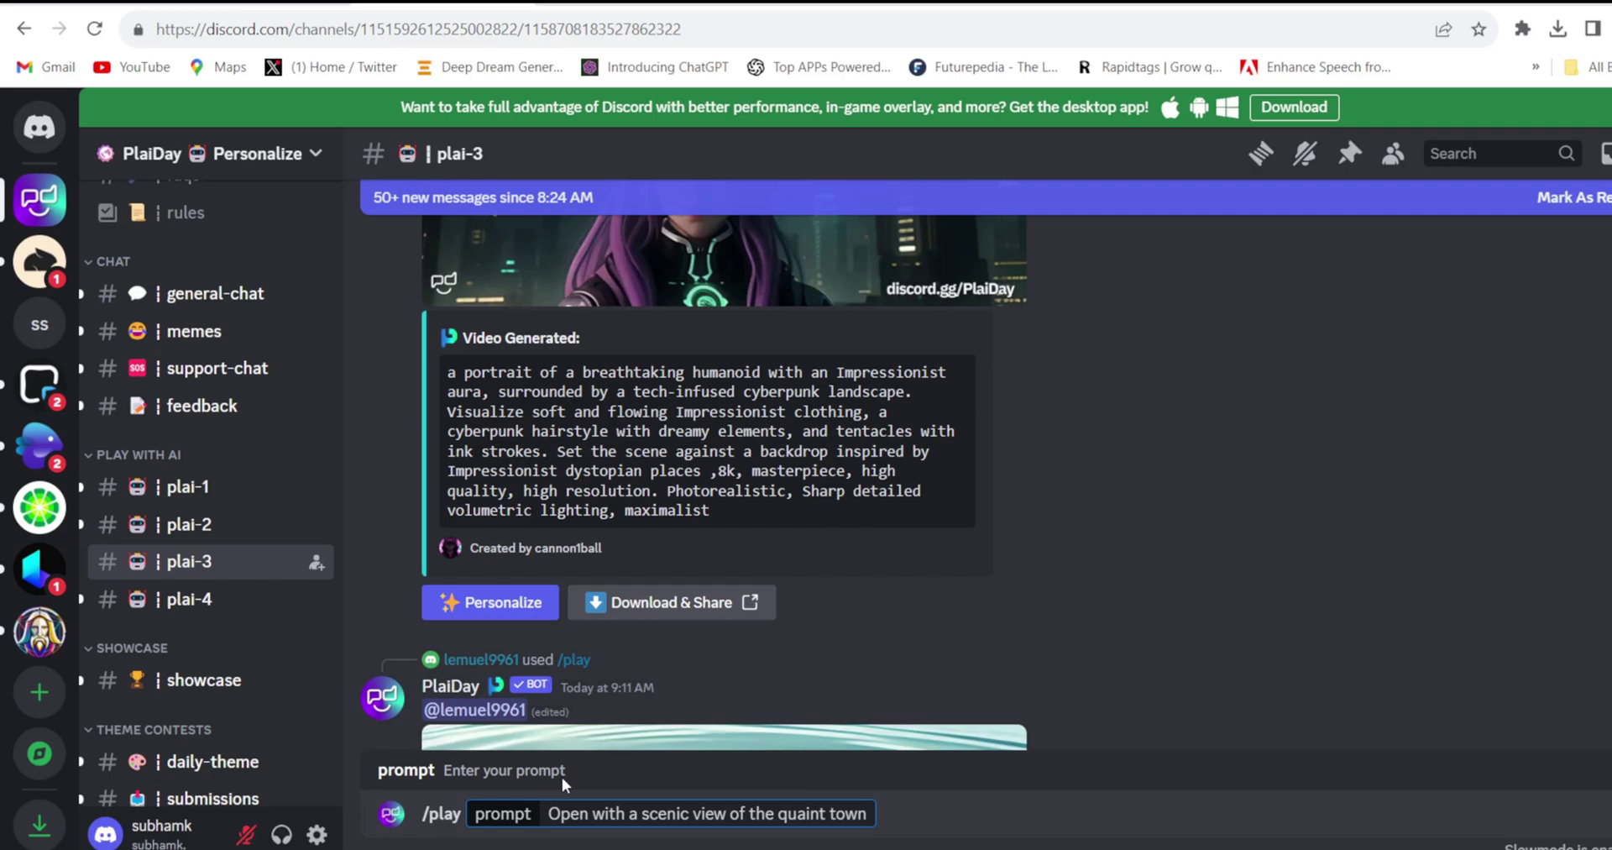
key("Return")
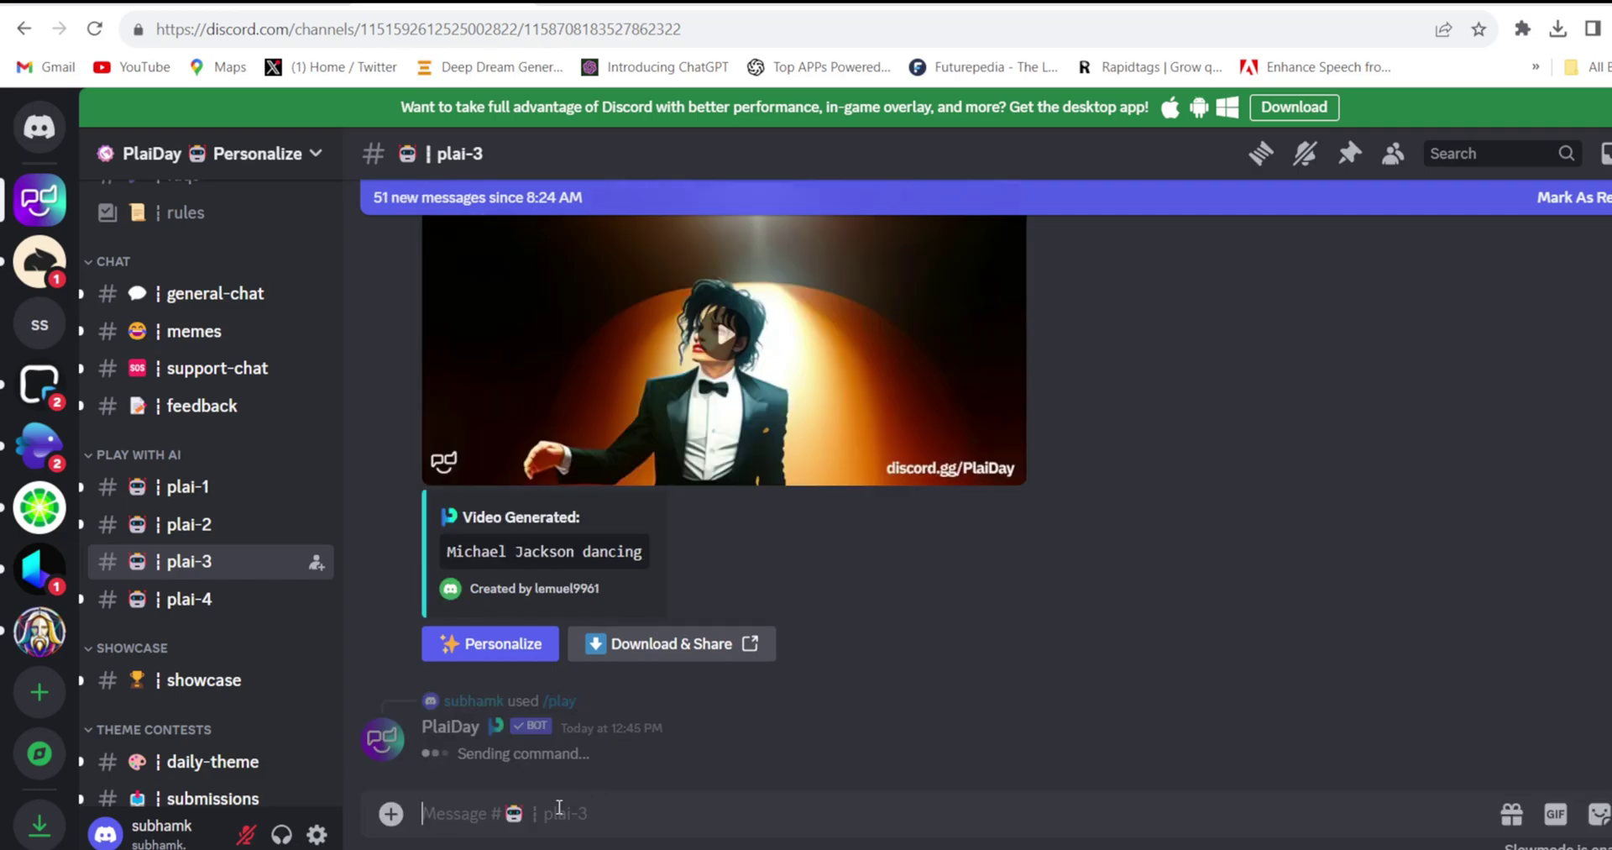
Step: Submit another /play command with Chapter 1's line "Introduce Lily, a vibrant 20-year-old, strolling in the park."
type("/play")
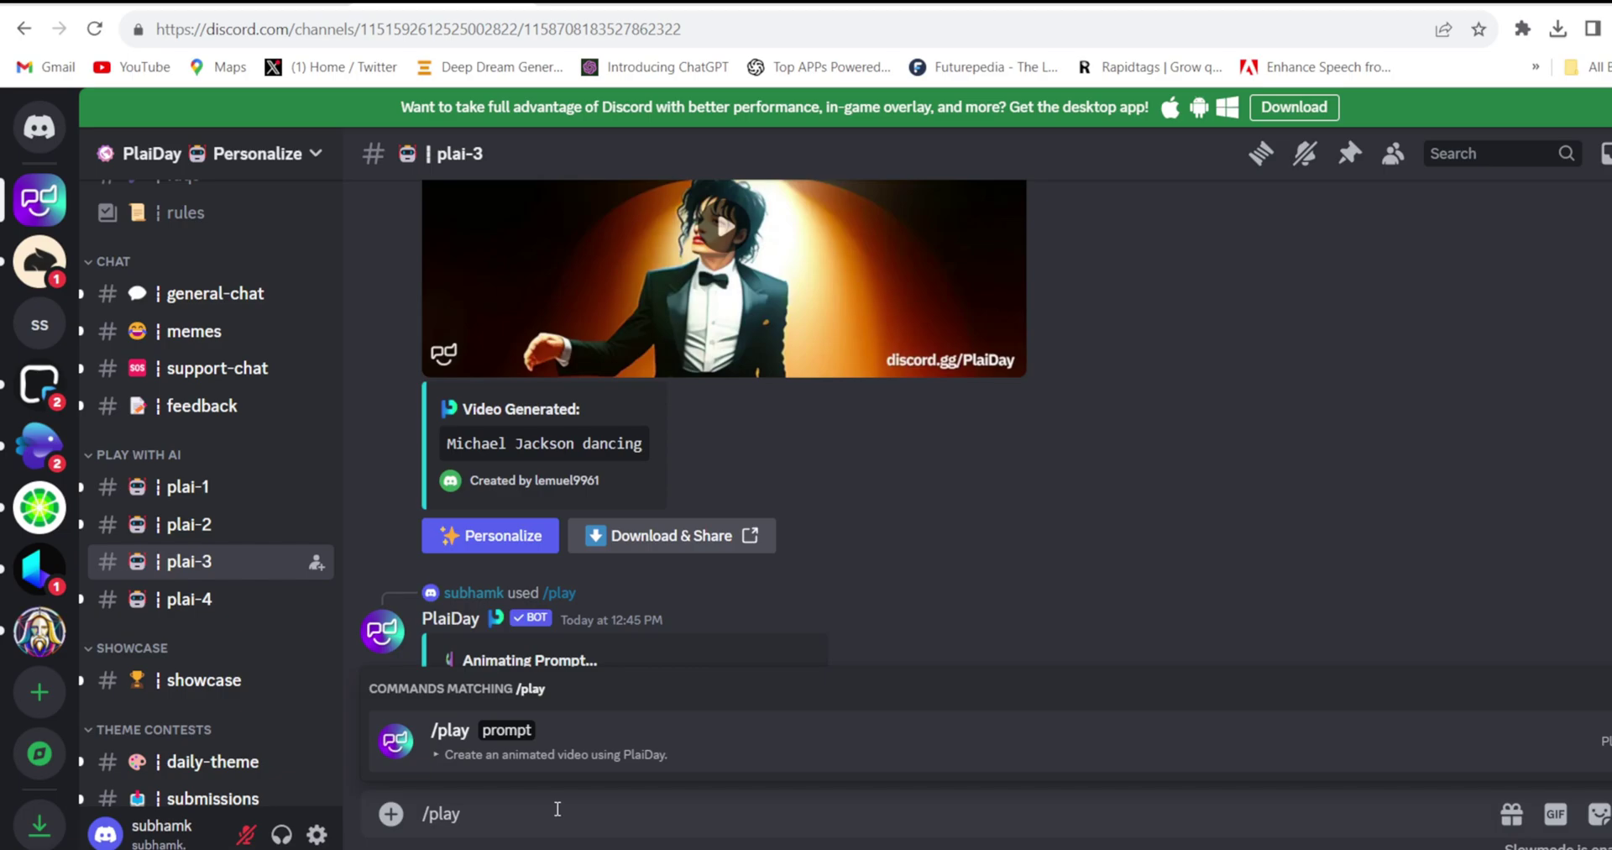
left_click(496, 737)
key("alt+Tab")
triple_click(845, 407)
right_click(618, 420)
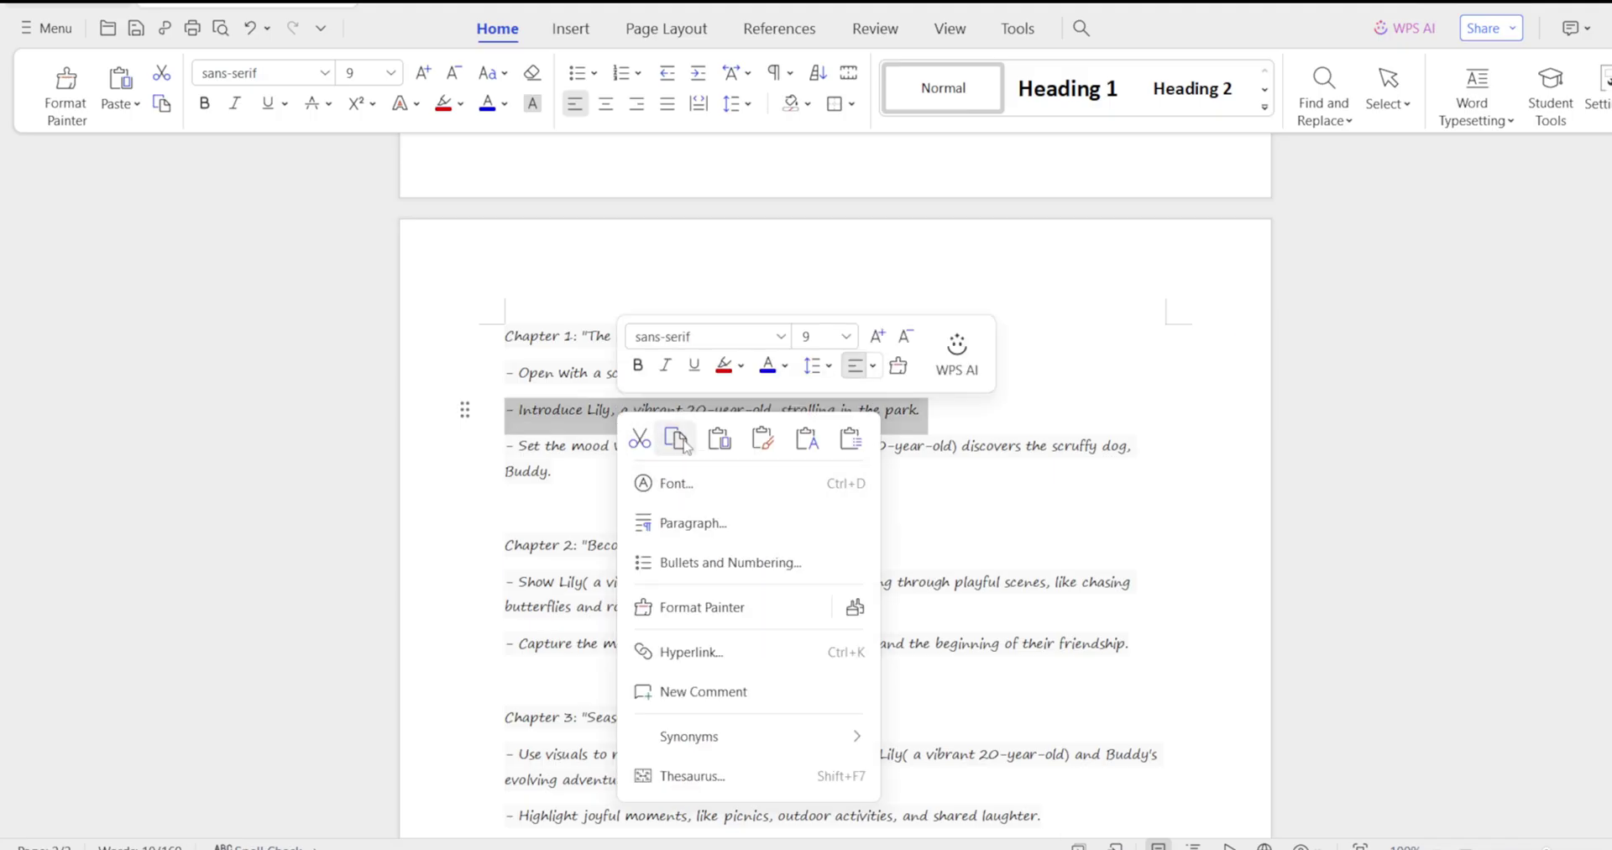
left_click(672, 435)
key("alt+Tab")
key("ctrl+v")
key("Return")
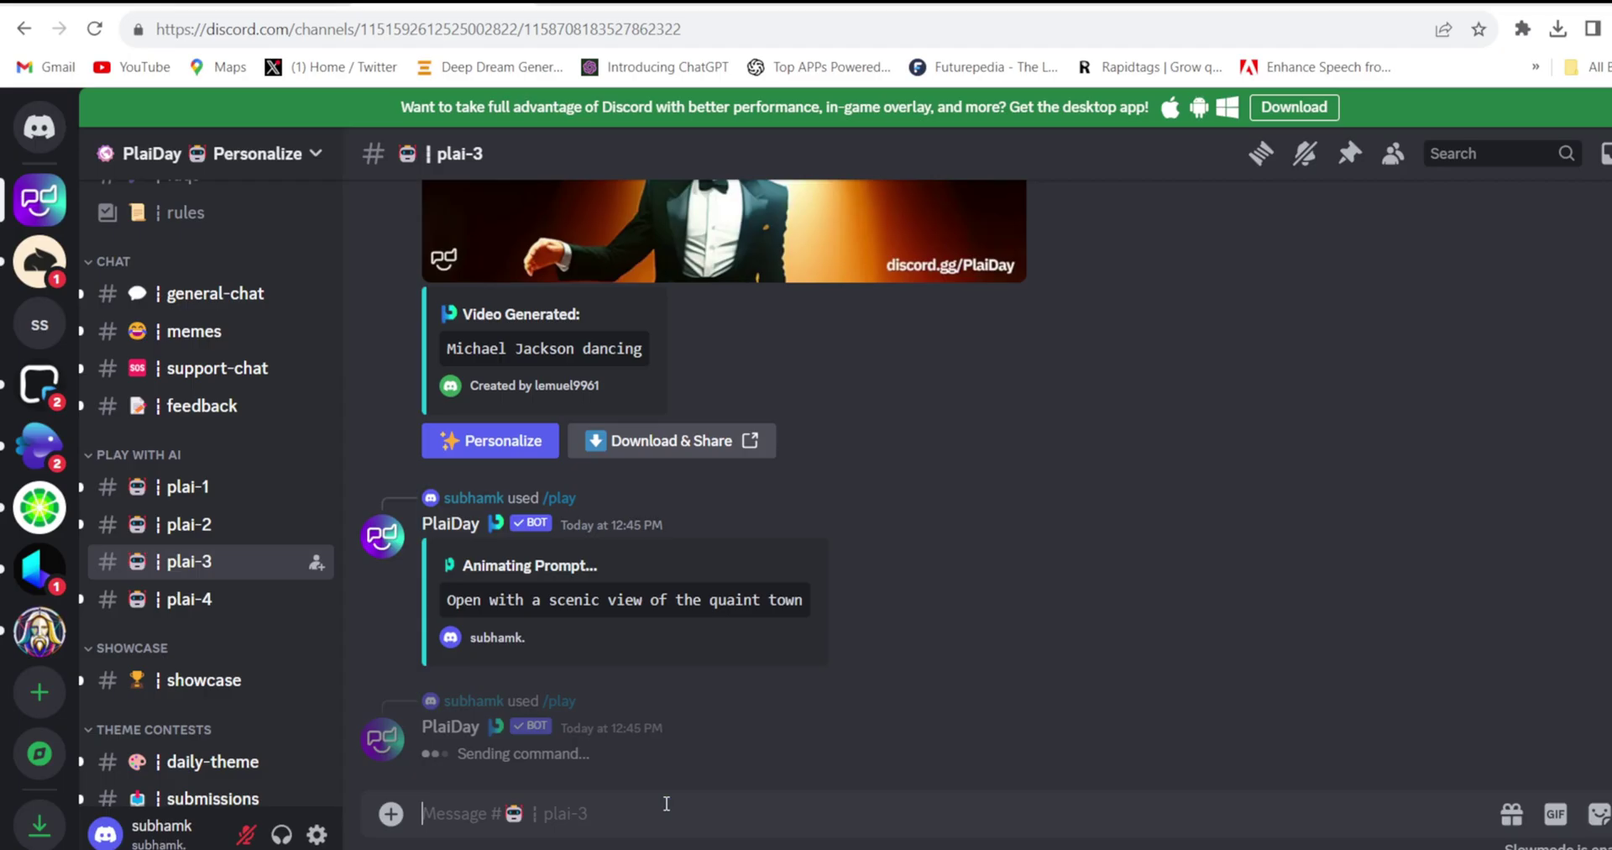
Step: Submit "Set the mood with uplifting music as Lily(a vibrant 20-year-old) discovers the scruffy dog, Buddy." from the document as a /play prompt
type("/play")
key("alt+Tab")
triple_click(1129, 431)
key("alt+Tab")
key("alt+Tab")
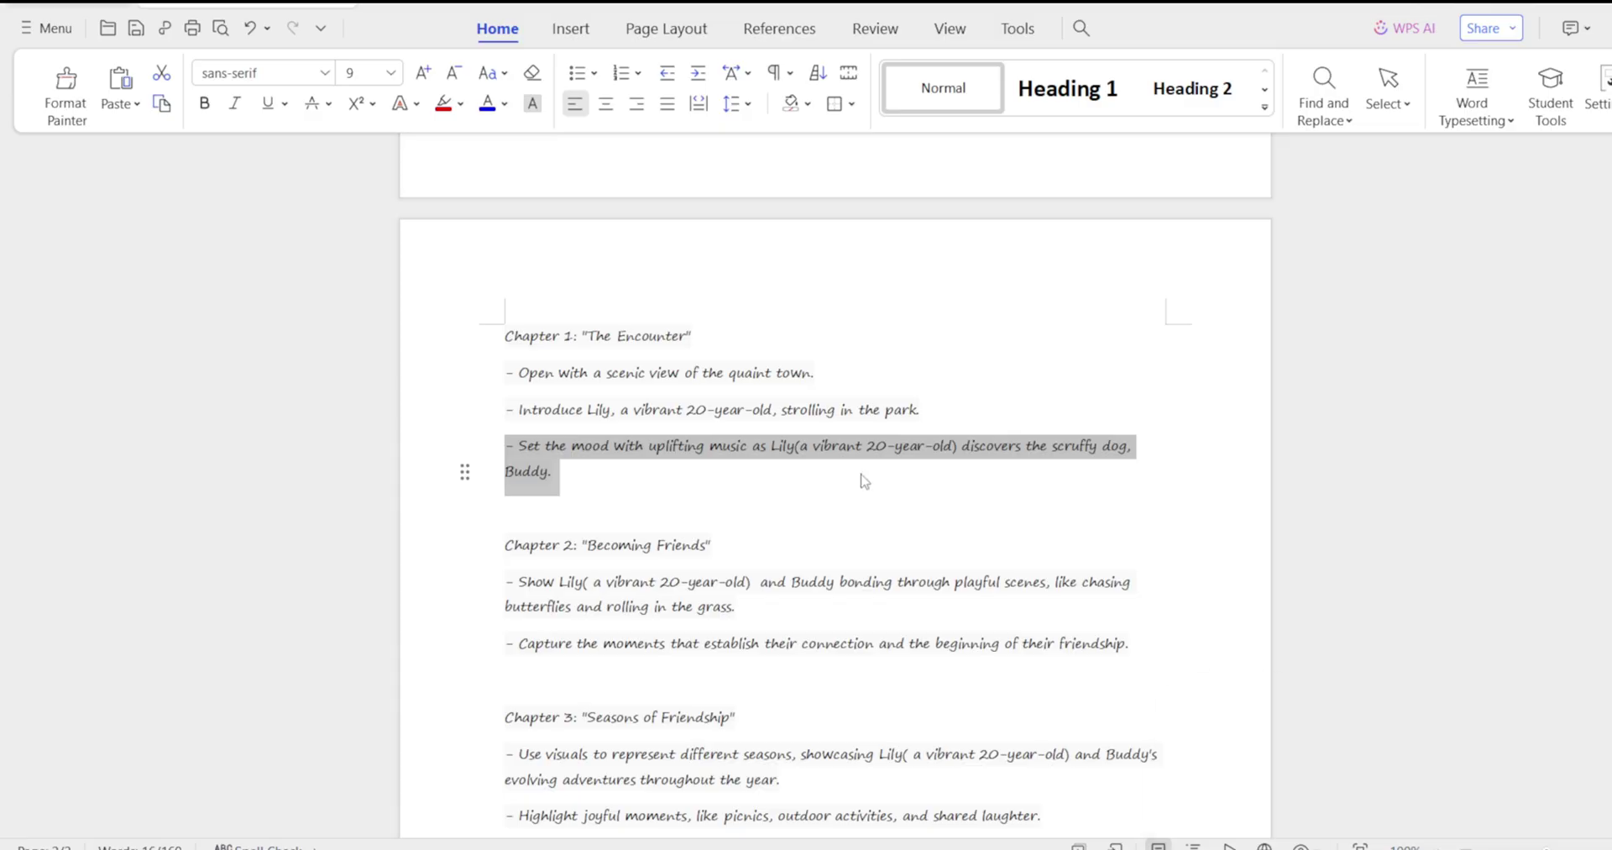
key("ctrl+c")
key("alt+Tab")
key("ctrl+v")
key("Return")
Step: Submit "Show Lily( a vibrant 20-year-old) and Buddy bonding through playful scenes, like chasing butterflies and rolling in the grass." as a /play prompt
type("/play")
key("alt+Tab")
right_click(579, 517)
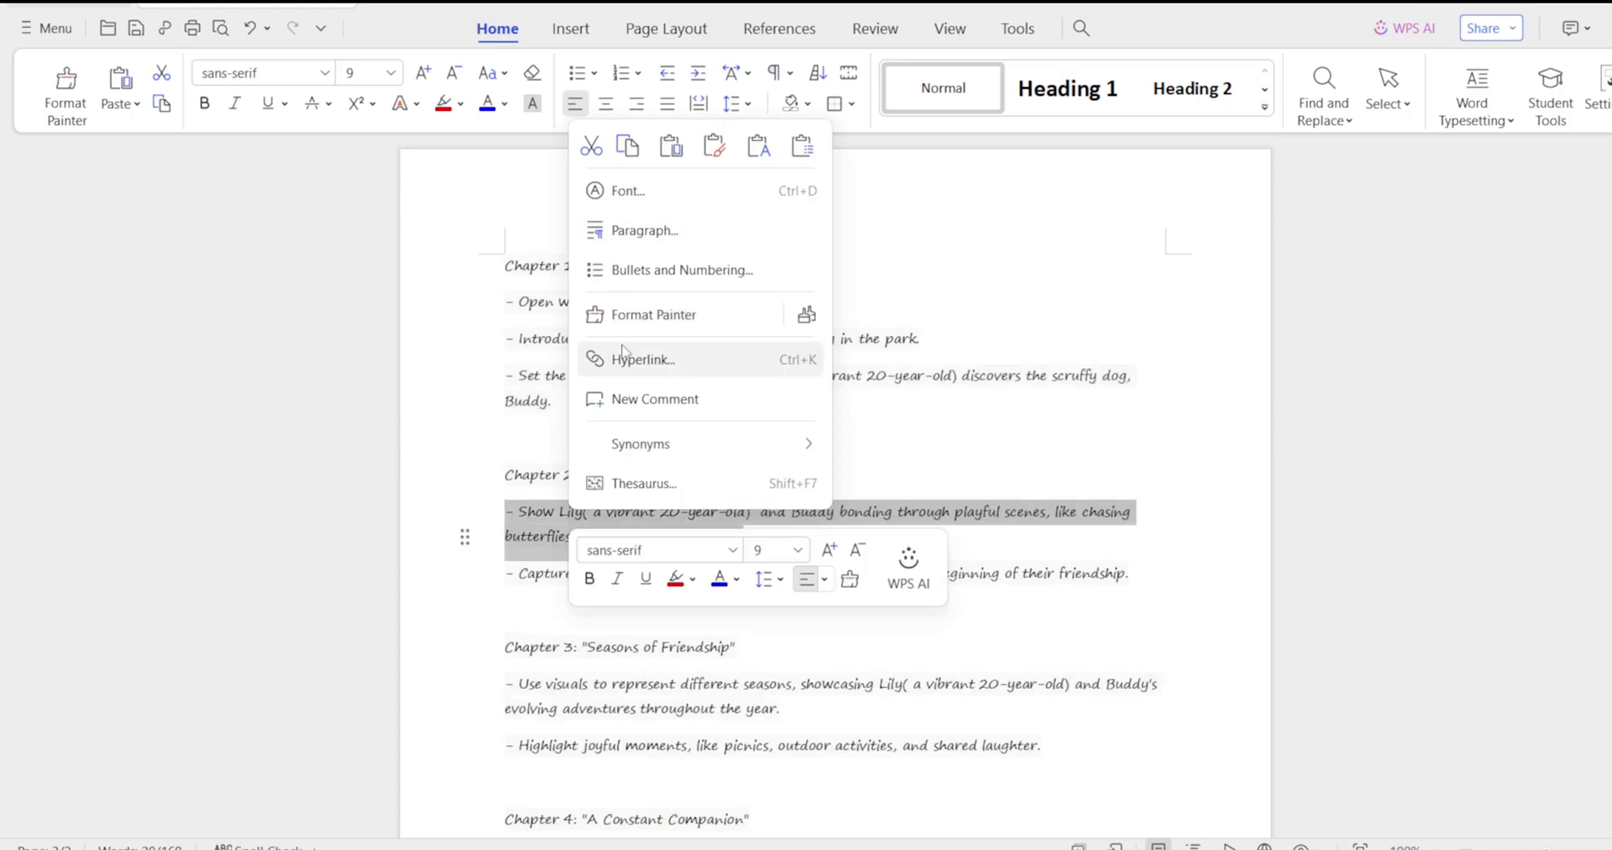
left_click(586, 147)
key("alt+Tab")
key("ctrl+v")
key("Return")
Step: Copy the Chapter 2 prompt text through "the beginning of their friendship" from the document and return to Discord's plai-3 channel
key("alt+Tab")
right_click(1108, 568)
left_click(1170, 252)
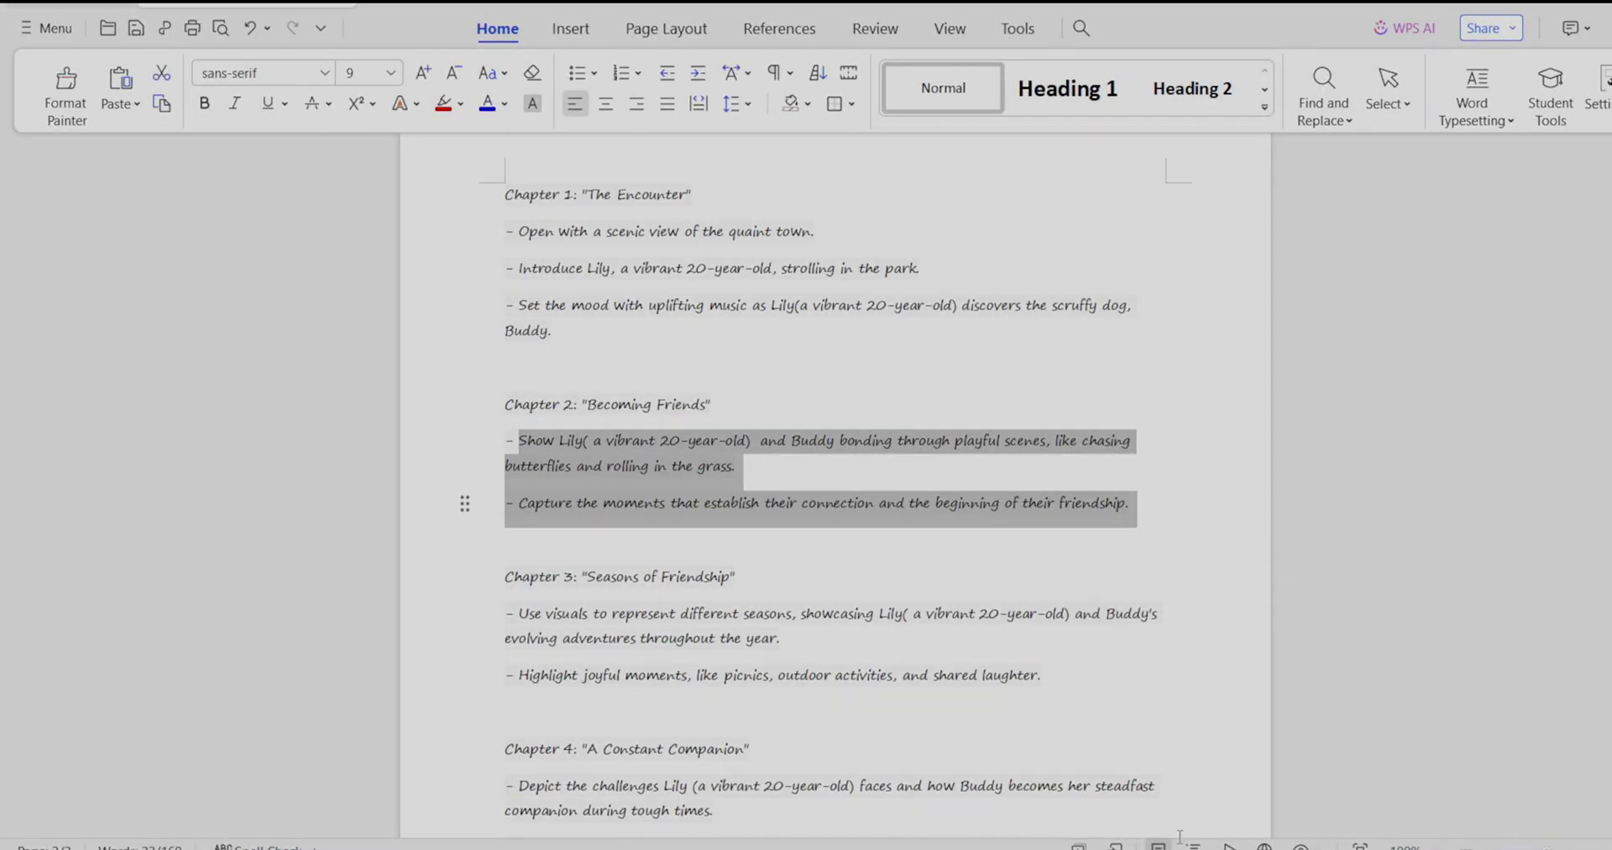
key("alt+Tab")
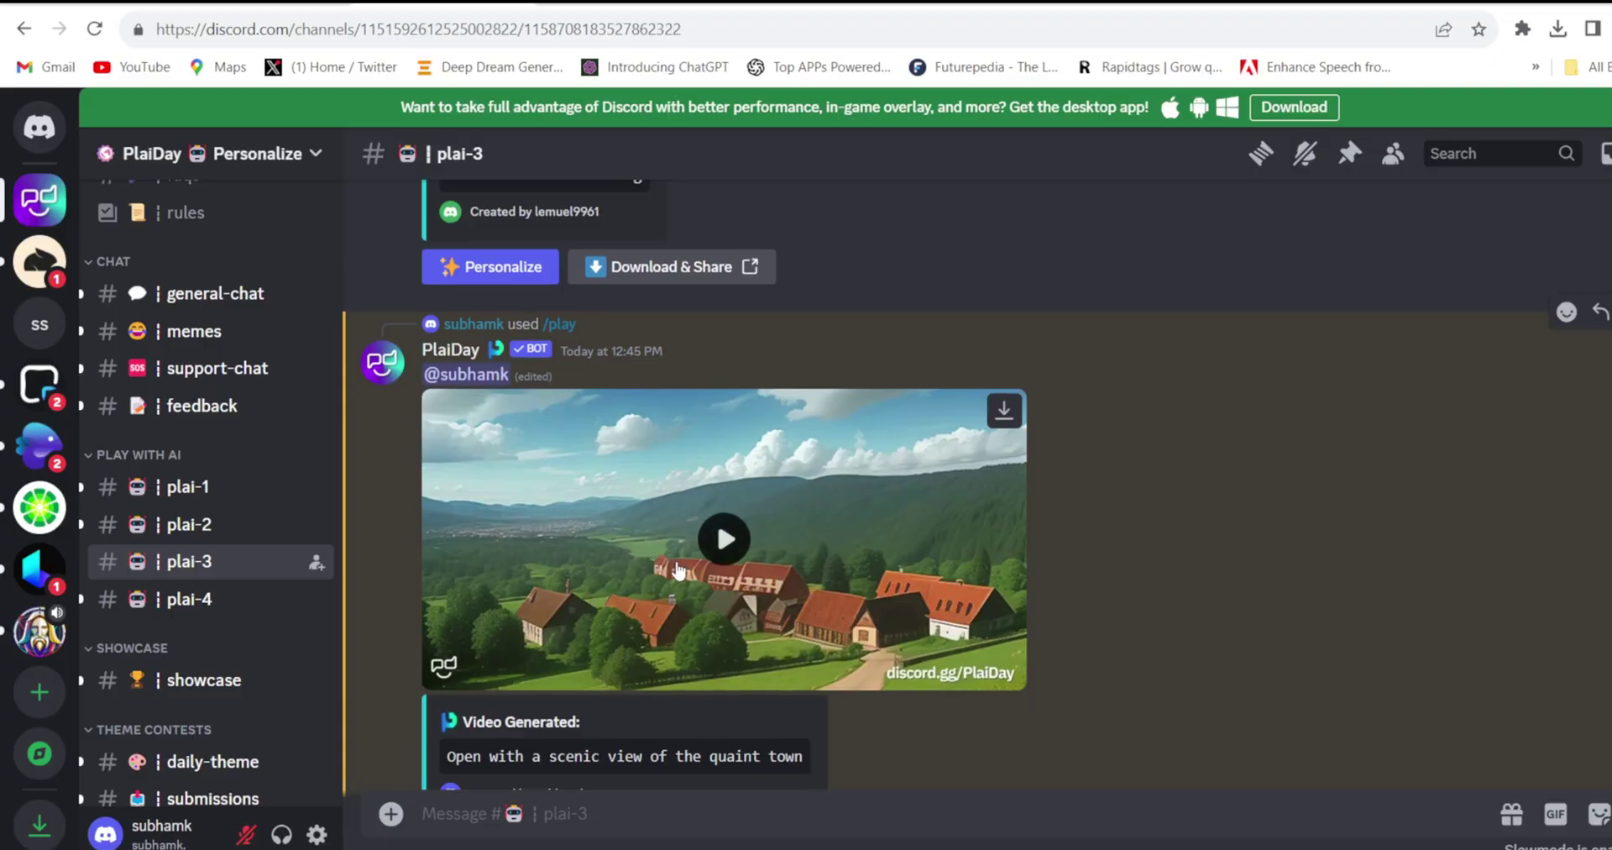
Step: Download the generated video of the quaint town and view the one of Lily strolling in the park
scroll(671, 516, "down", 5)
scroll(713, 464, "up", 4)
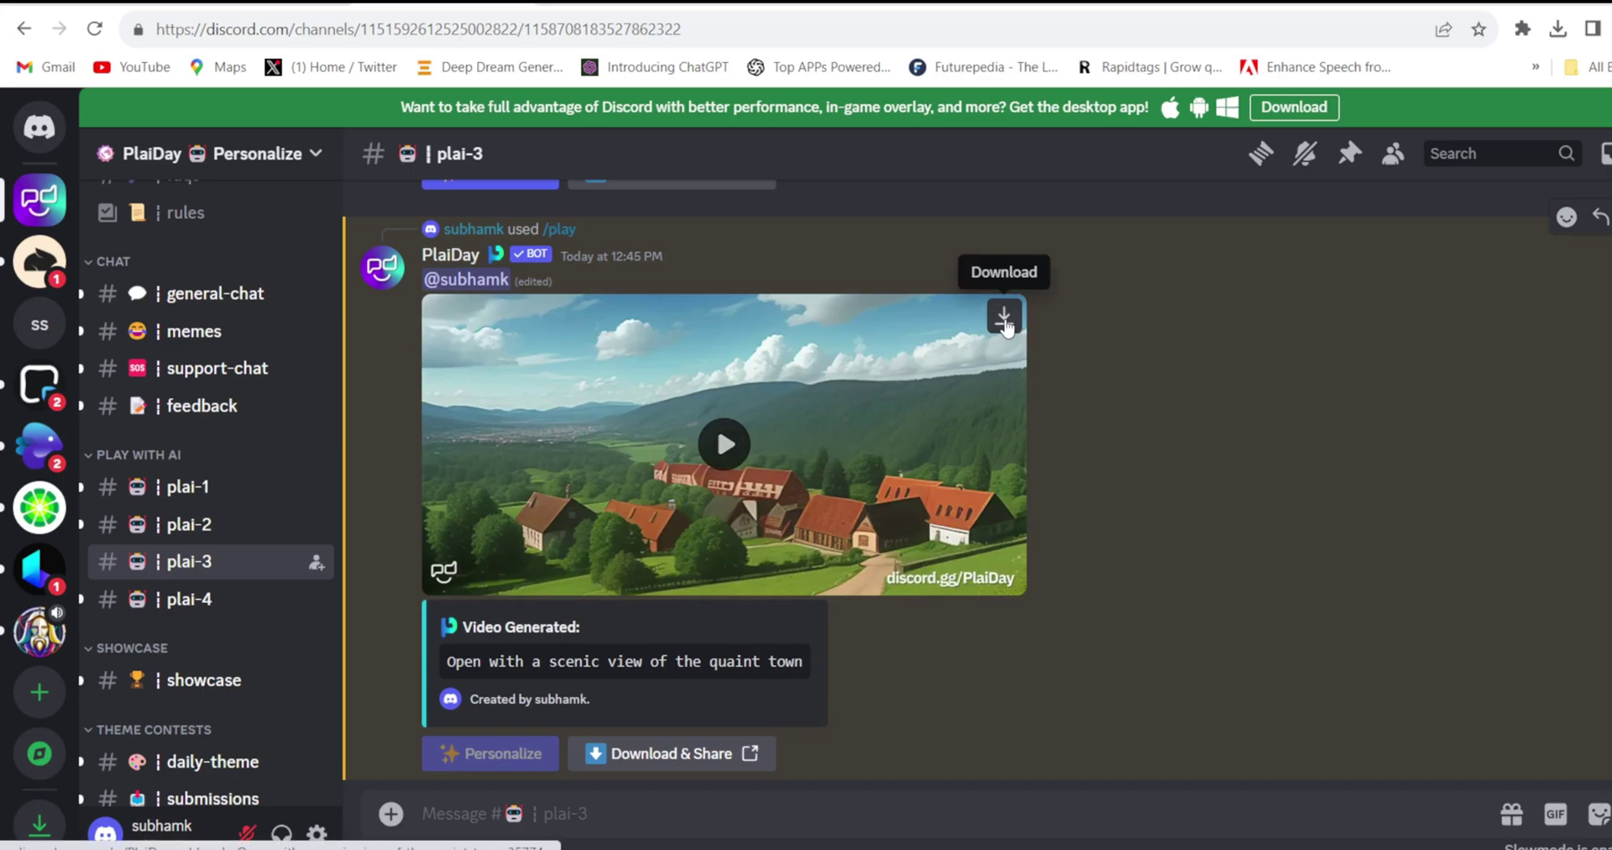
left_click(1005, 317)
scroll(1005, 462, "down", 6)
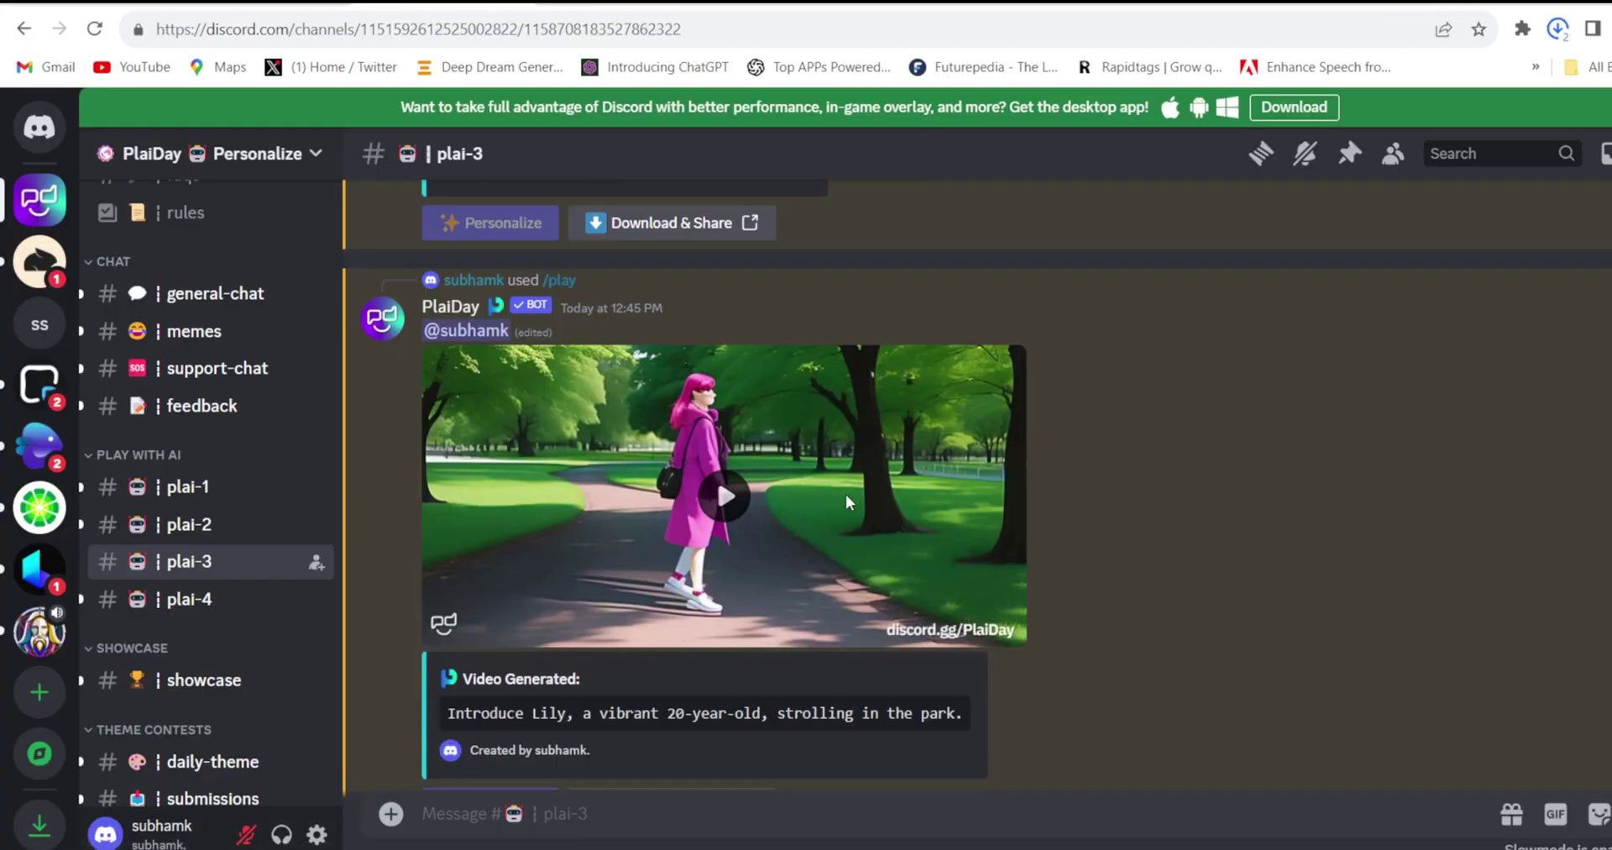
mouse_move(843, 502)
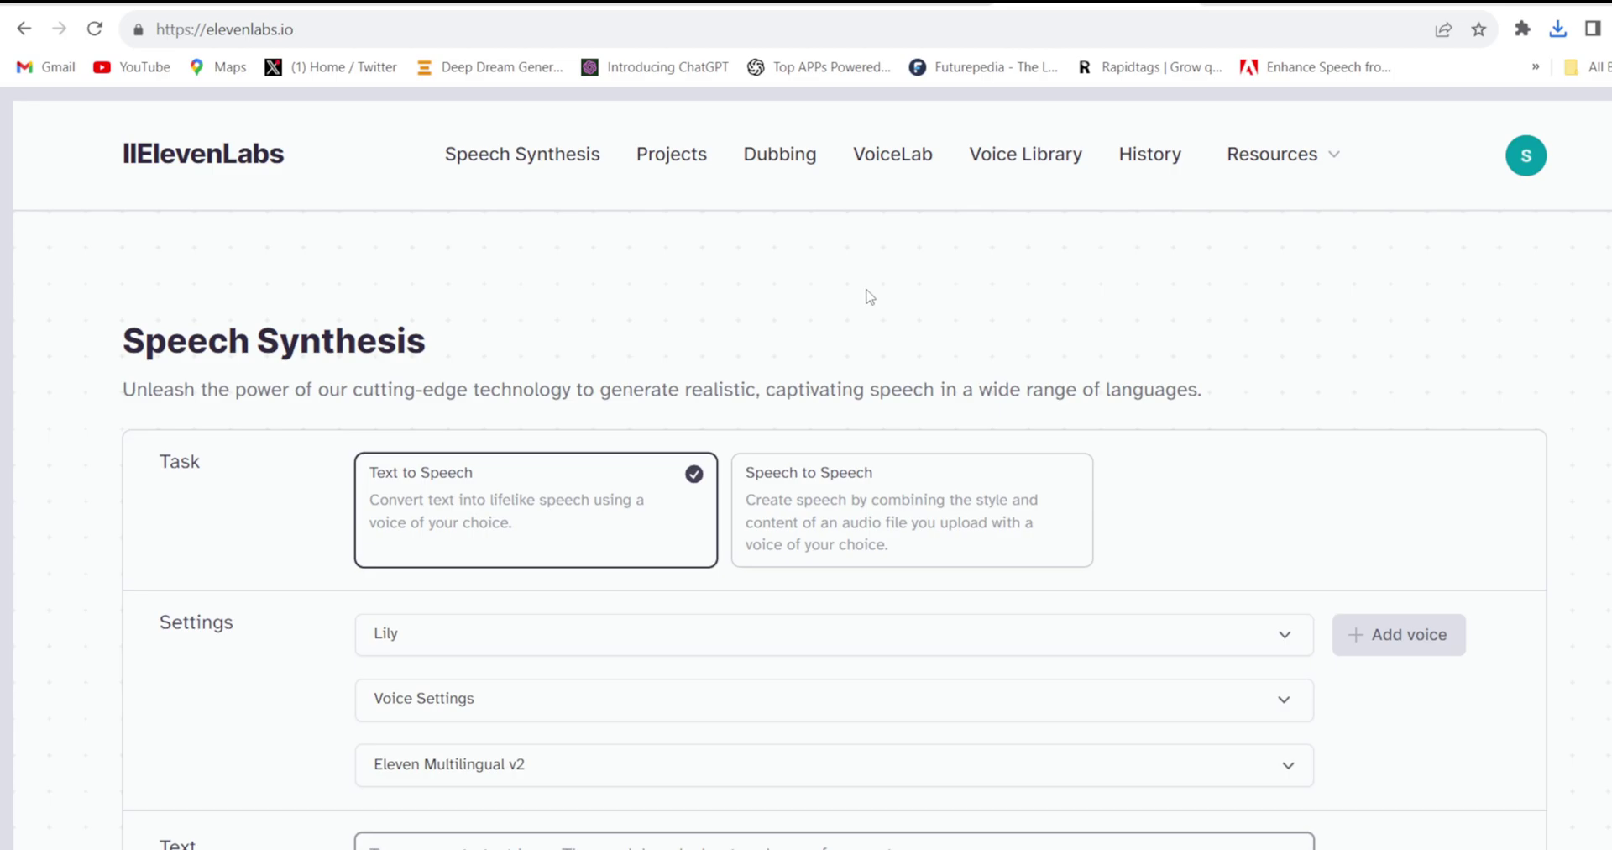
Step: In ElevenLabs Speech Synthesis, choose the Lily voice for the text-to-speech task
scroll(476, 369, "down", 2)
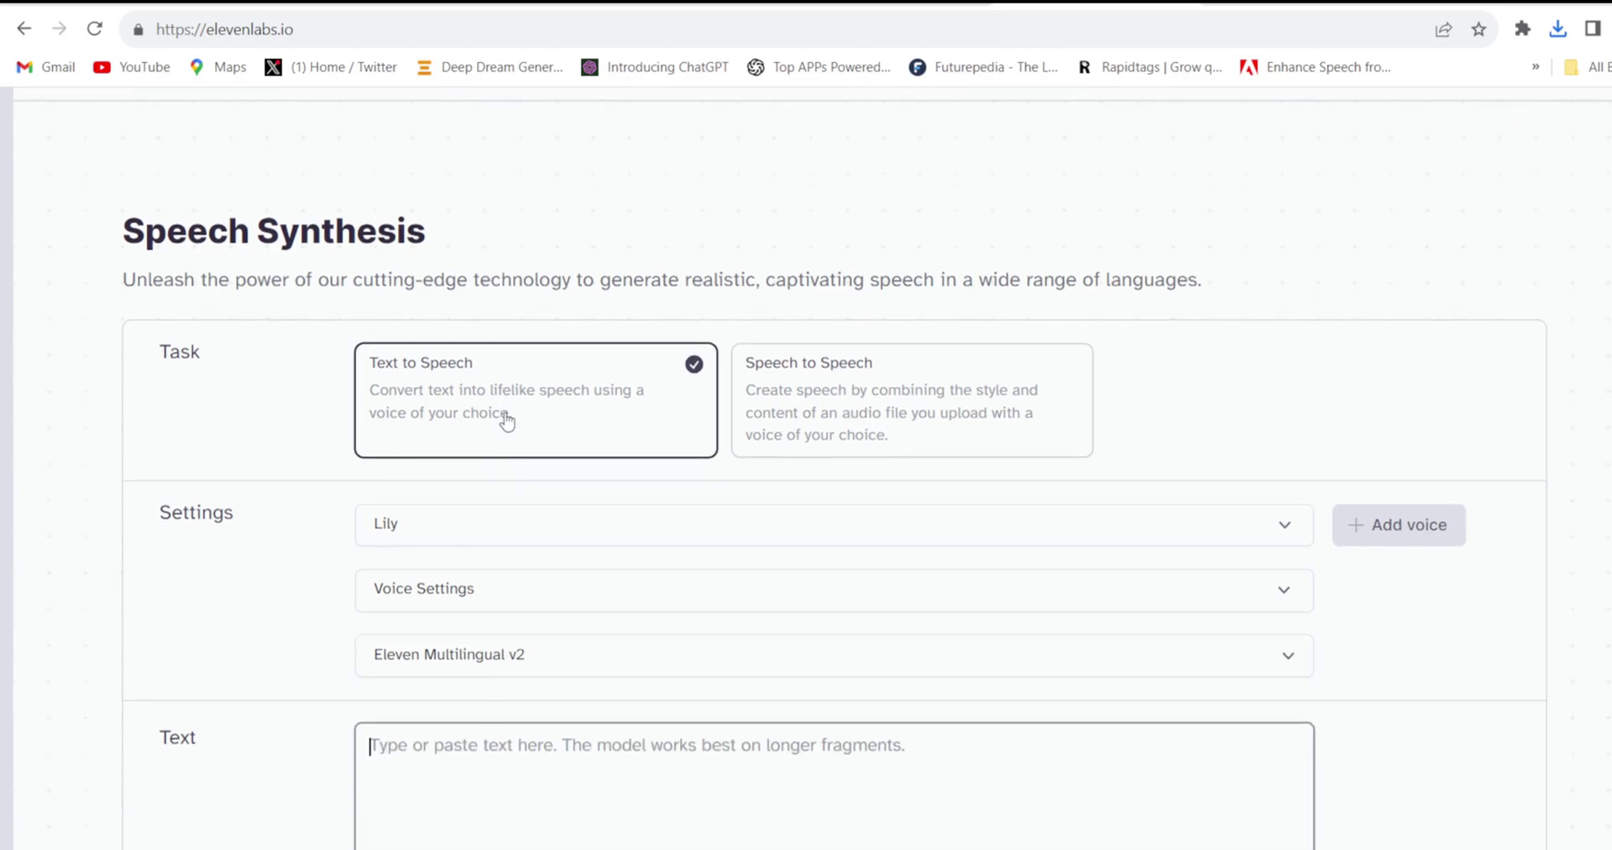
left_click(471, 532)
left_click(414, 385)
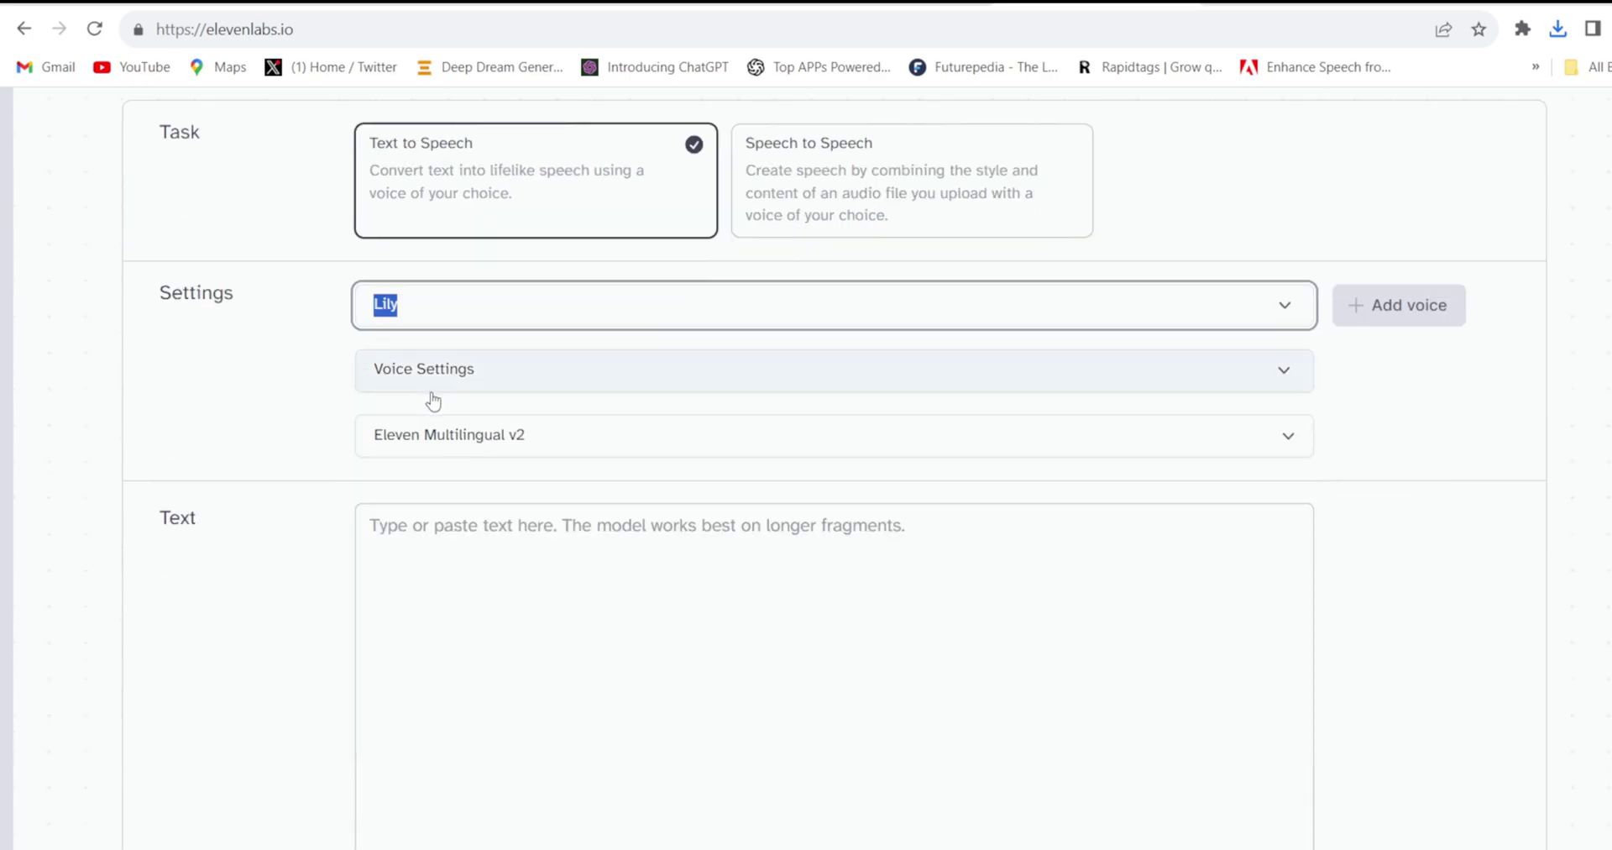
Step: Generate the voice-over from the story text about Lily and Buddy and download the audio
scroll(842, 542, "down", 5)
left_click(842, 541)
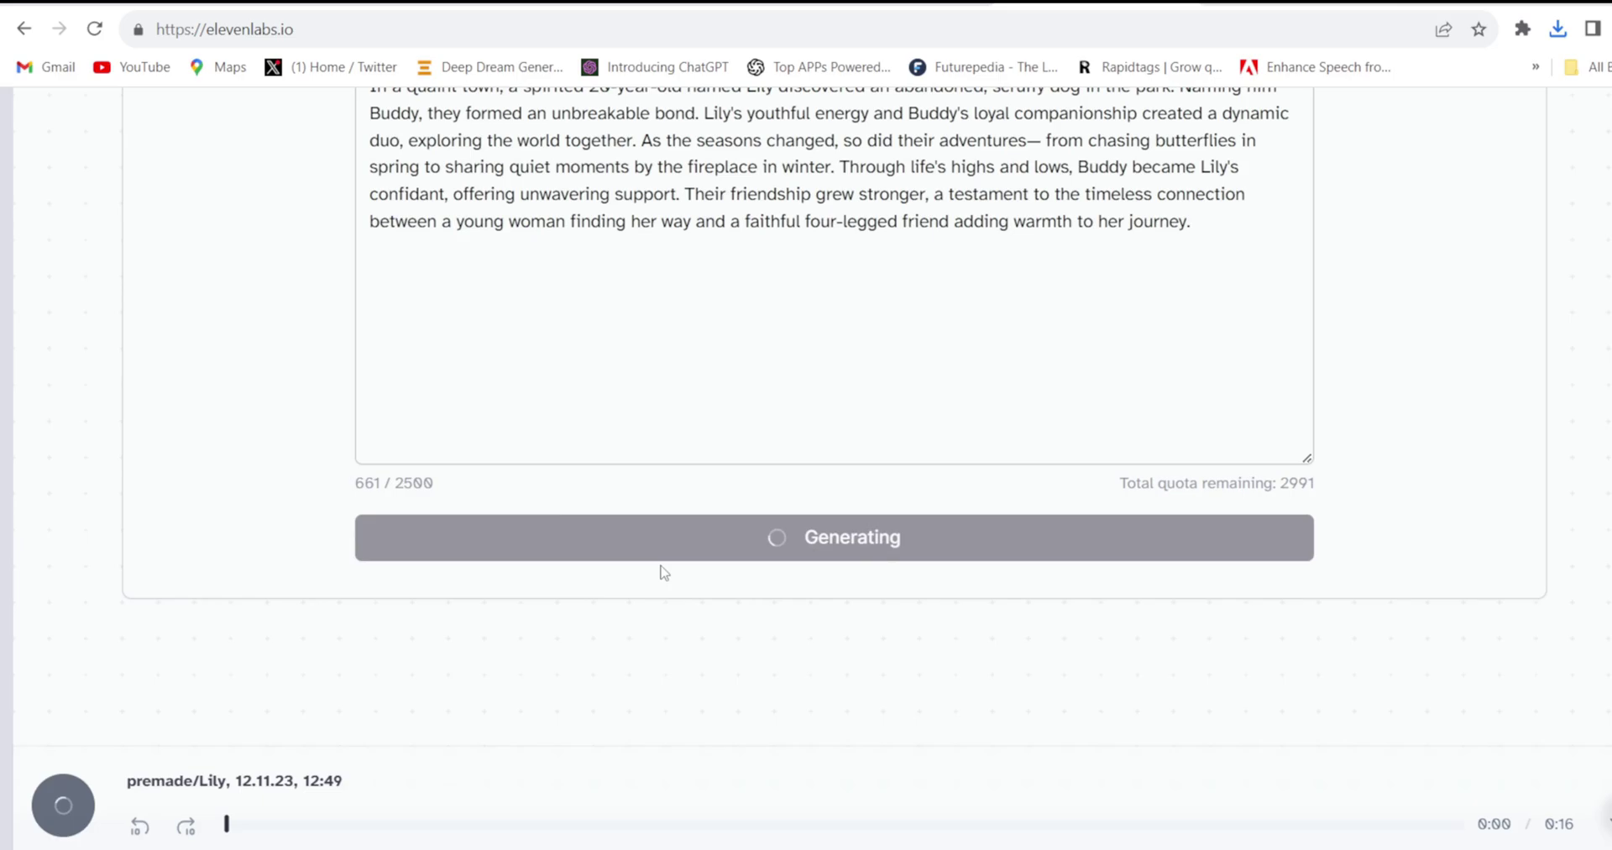
left_click(1573, 826)
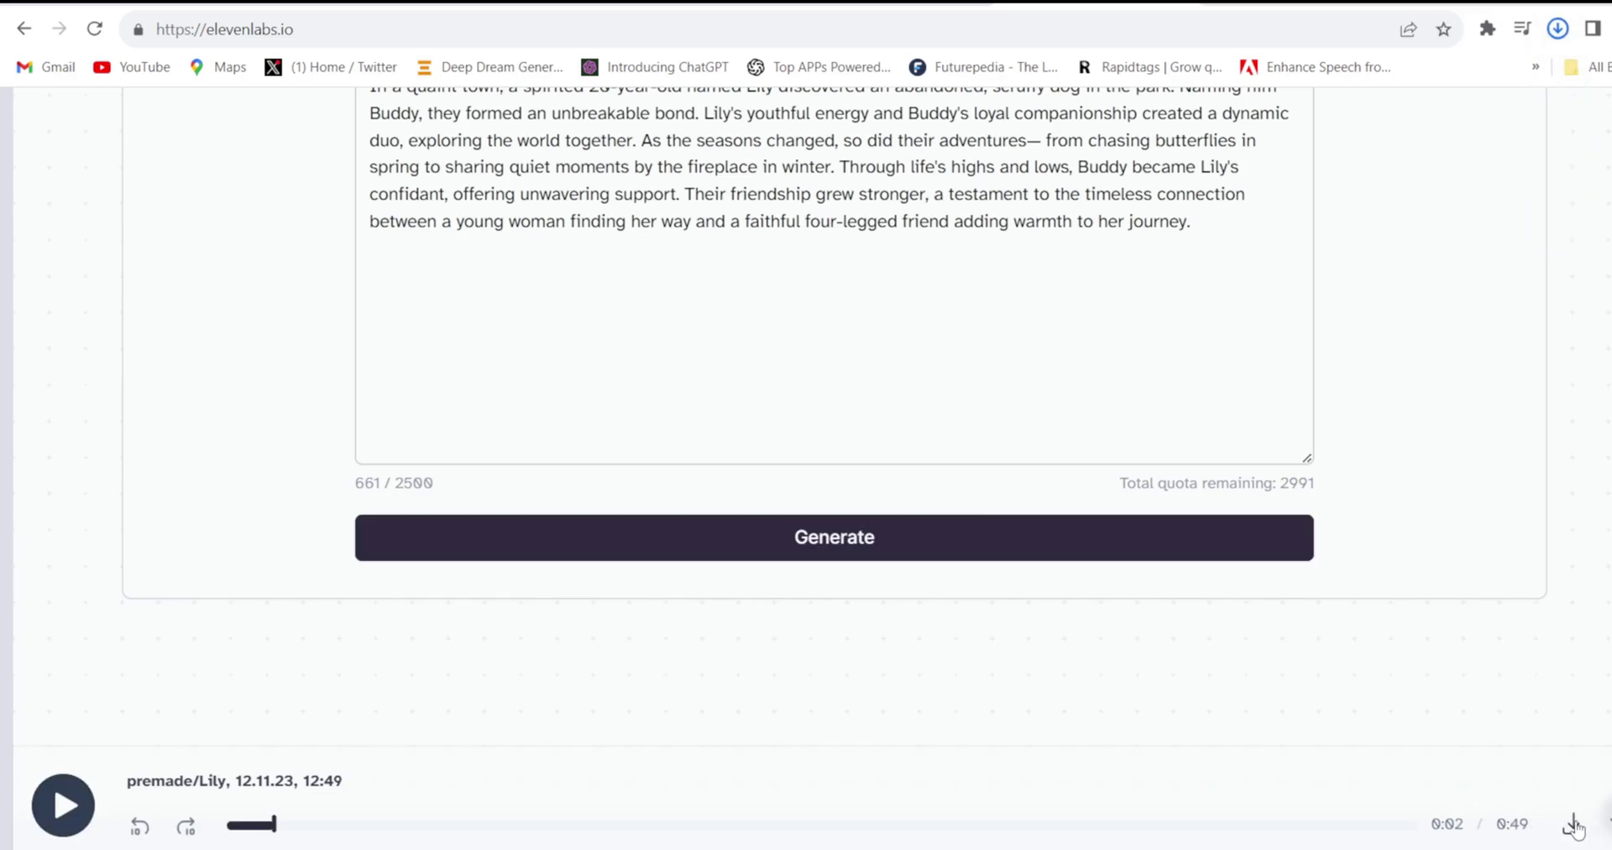
scroll(724, 487, "up", 4)
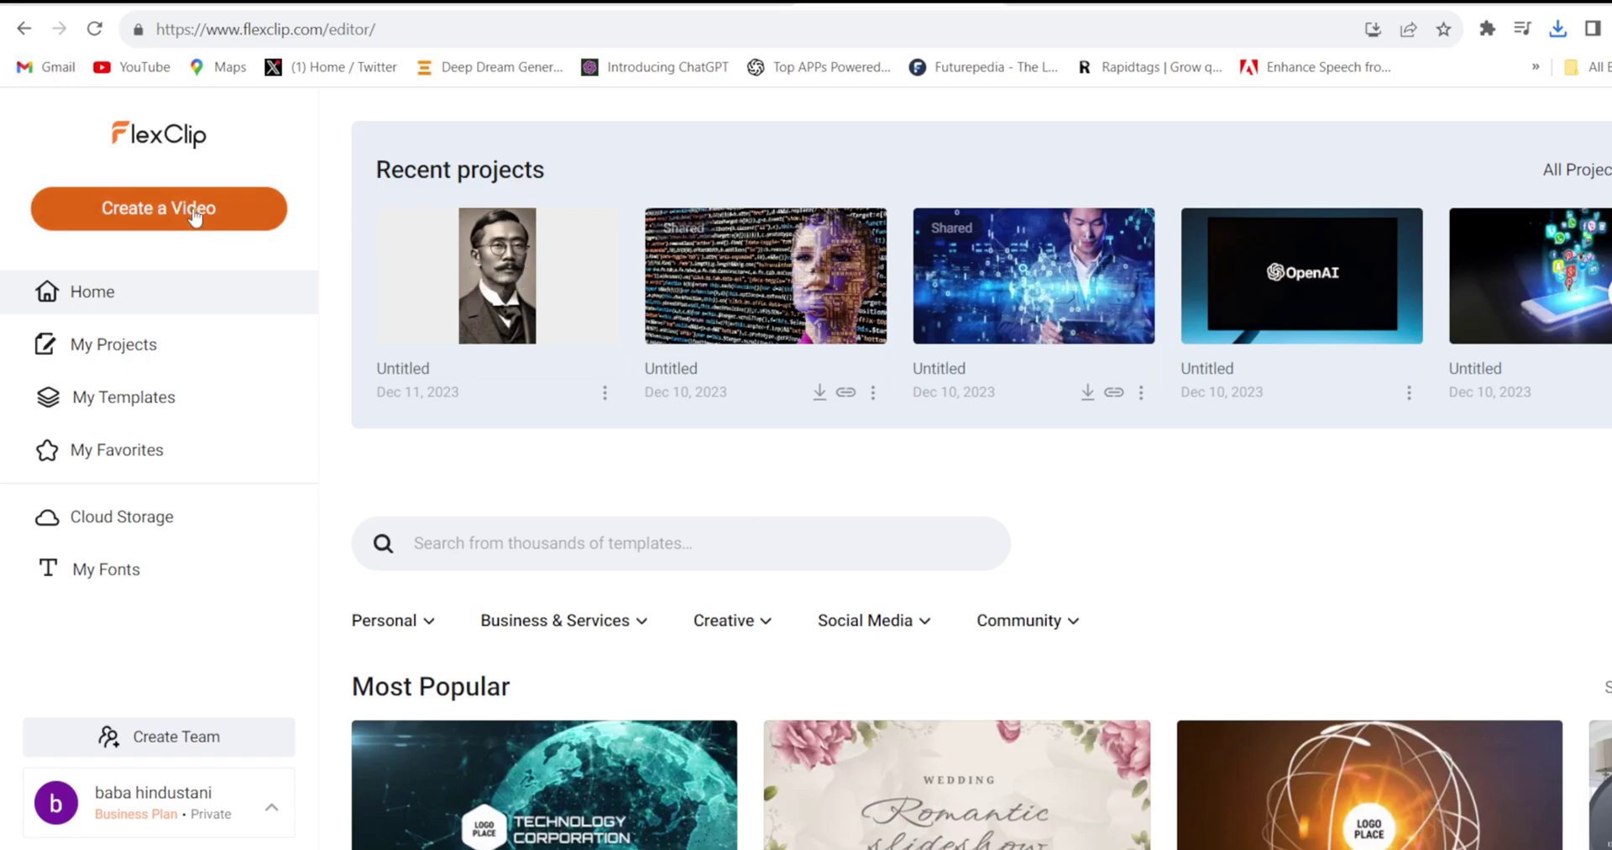
Step: In FlexClip, create a 16:9 video in Timeline Mode and upload all the clips and audio files from the Downloads folder
left_click(195, 217)
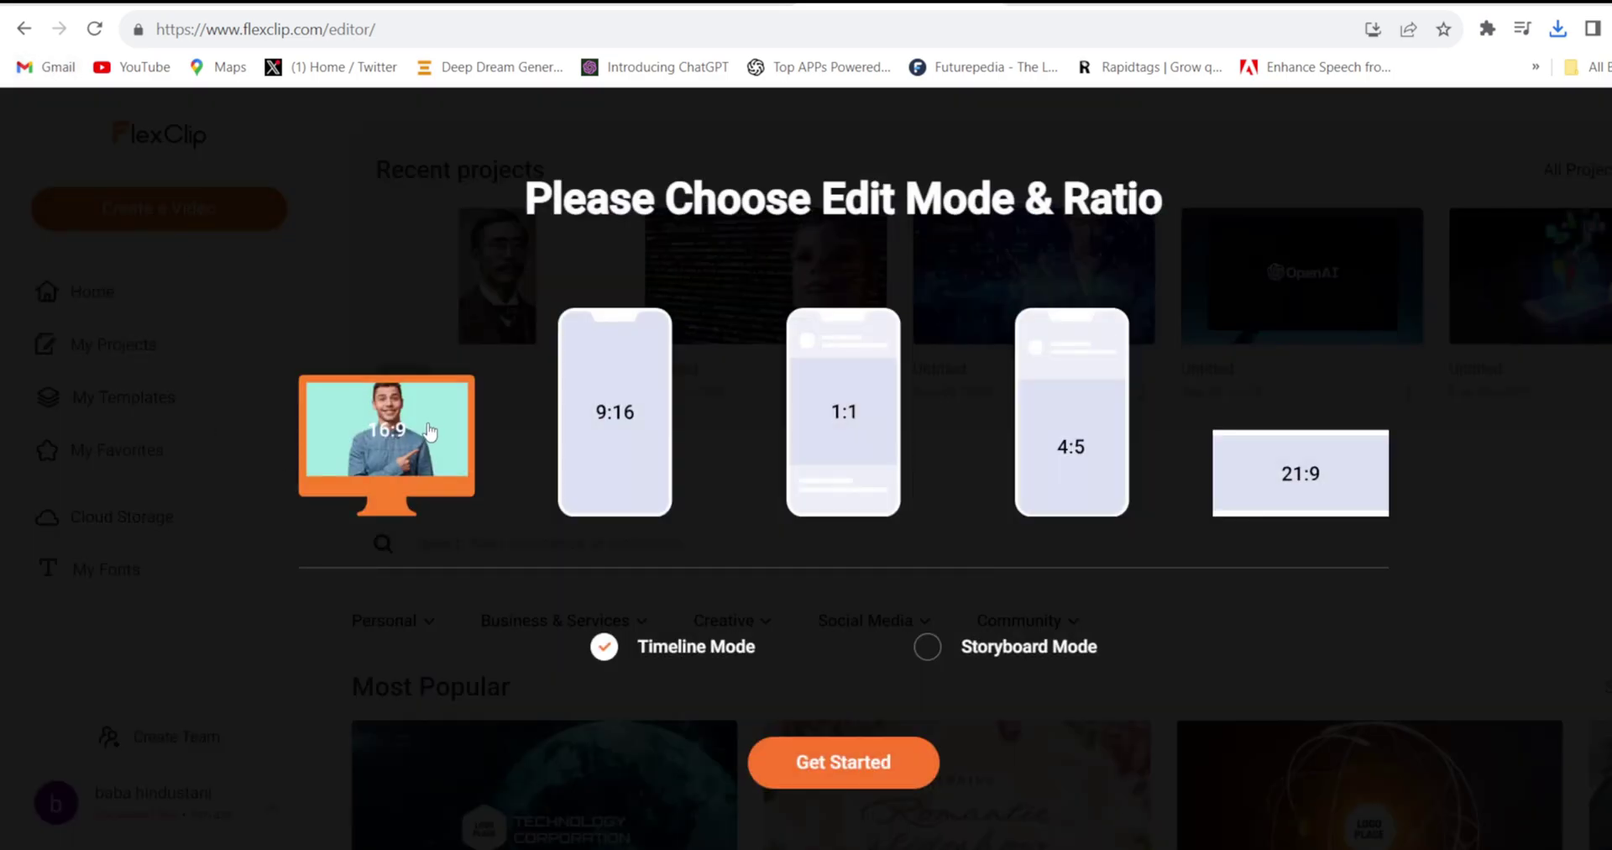
left_click(892, 777)
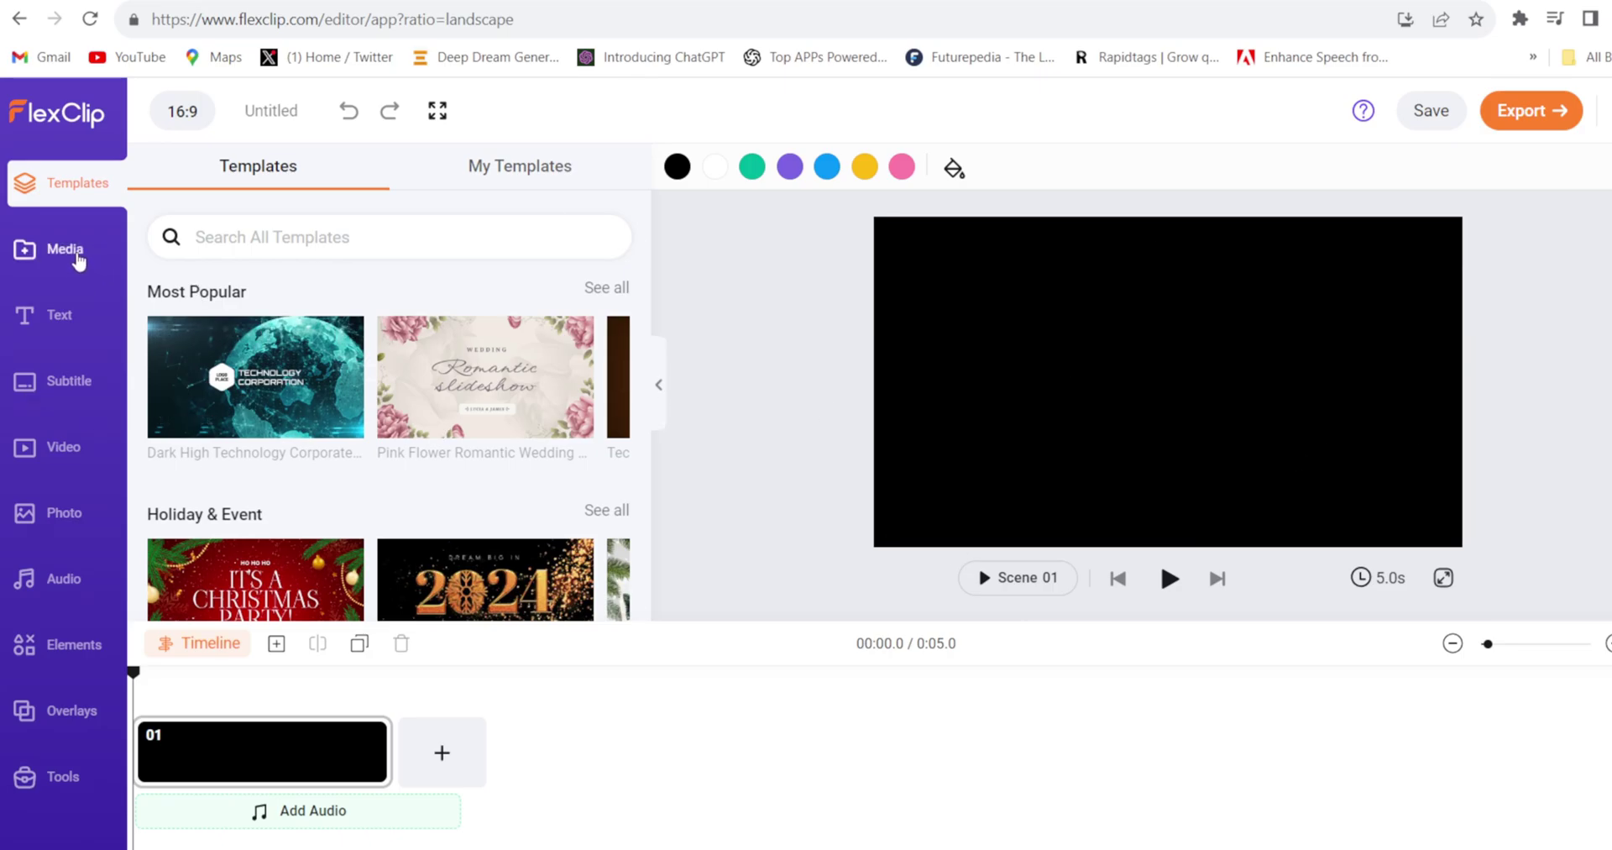
left_click(74, 252)
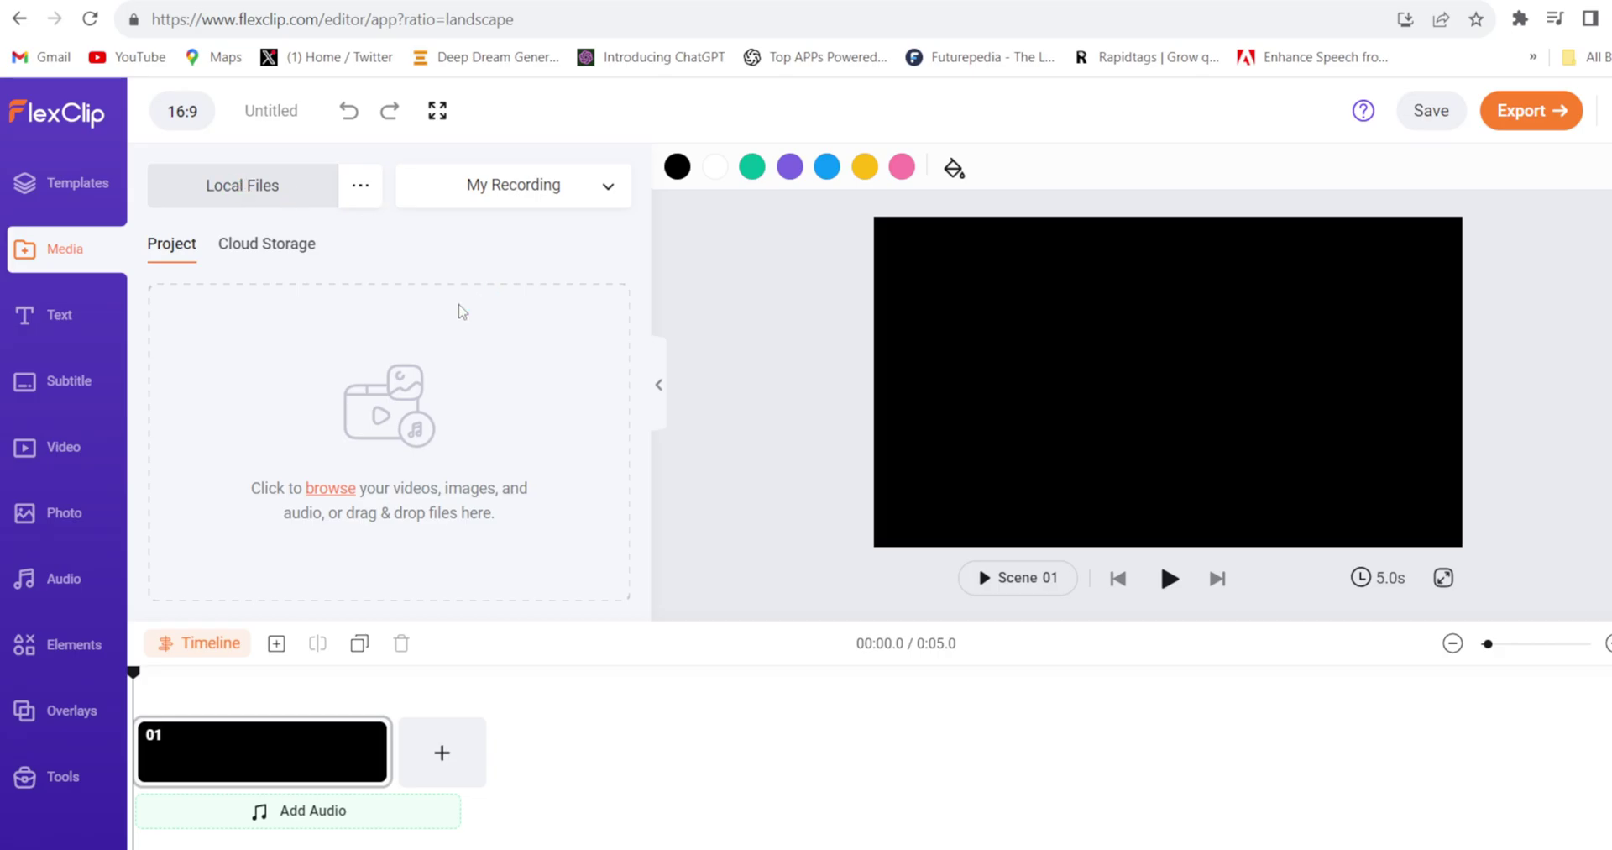
left_click(329, 297)
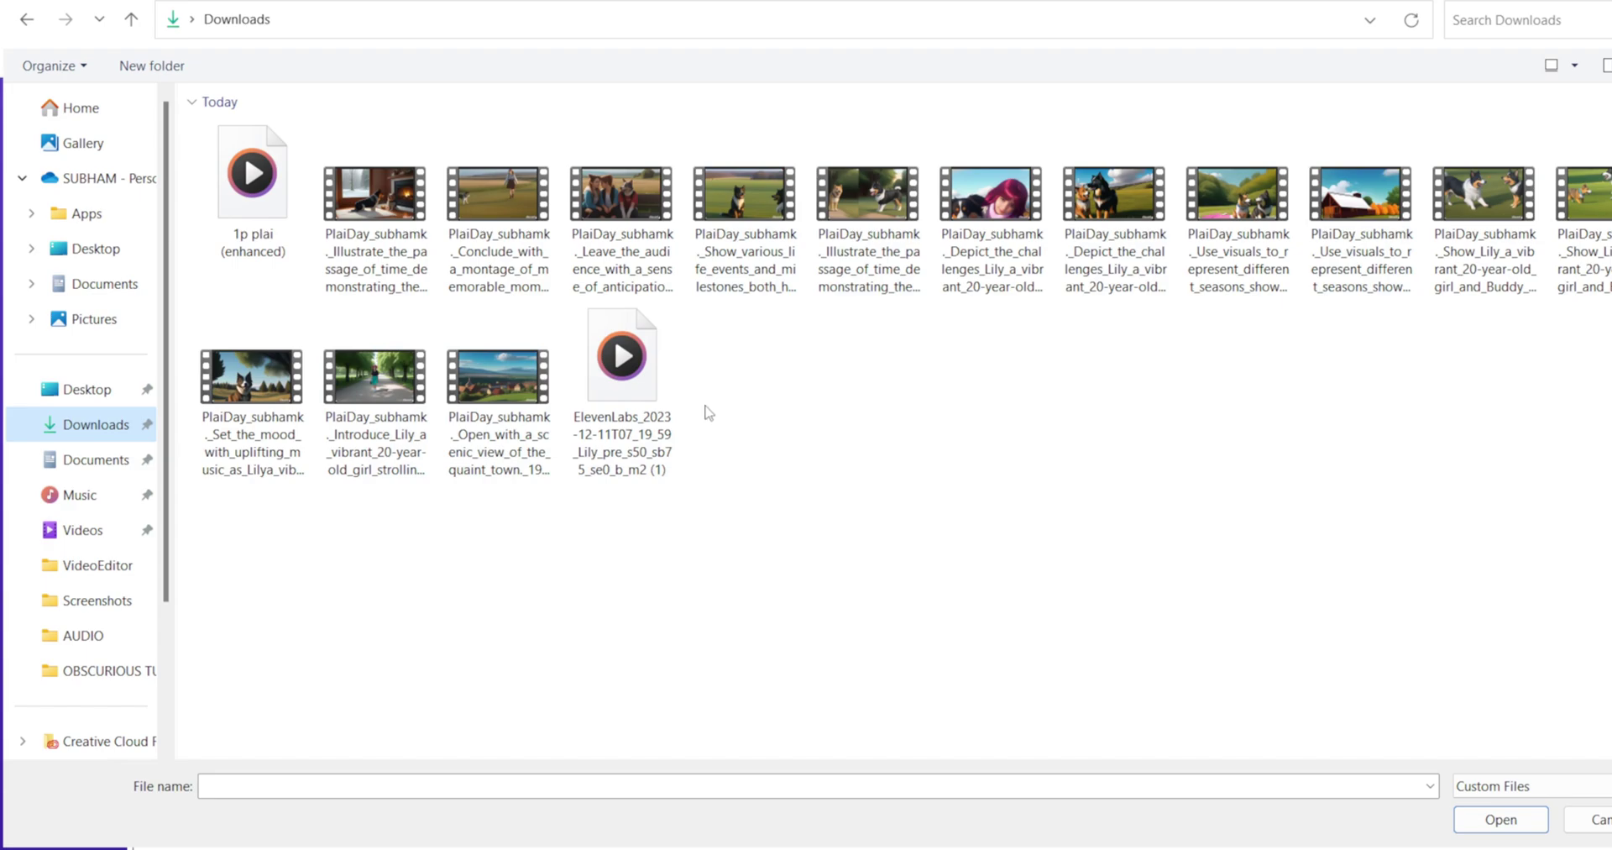
key("ctrl+a")
key("Return")
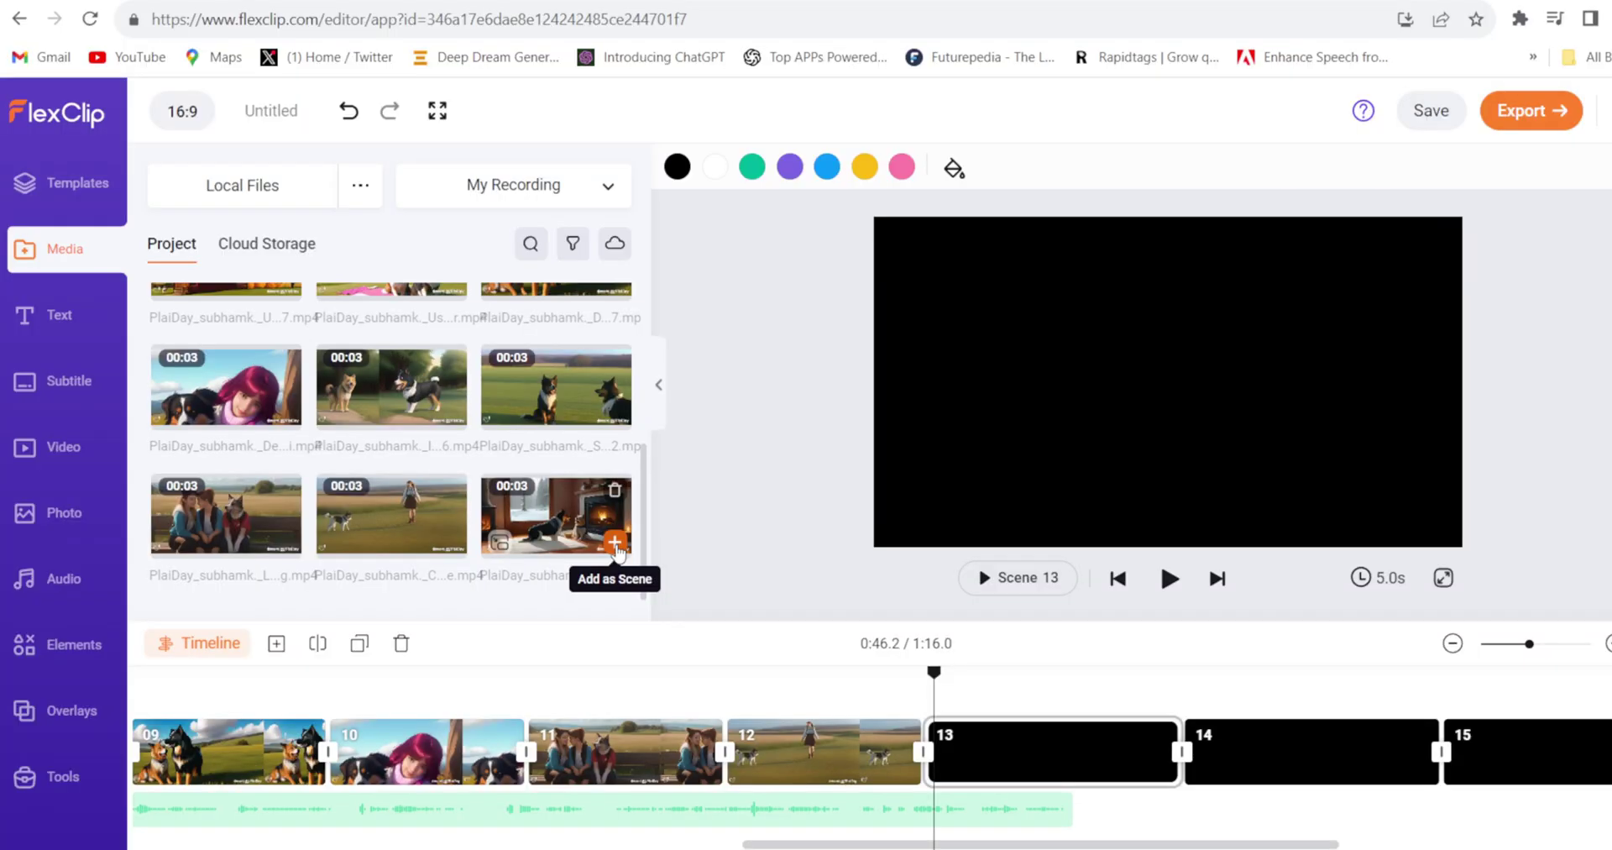
Step: Fill empty scene 13 with the clip of the dog by the fireplace and delete the empty scenes after it
left_click(615, 545)
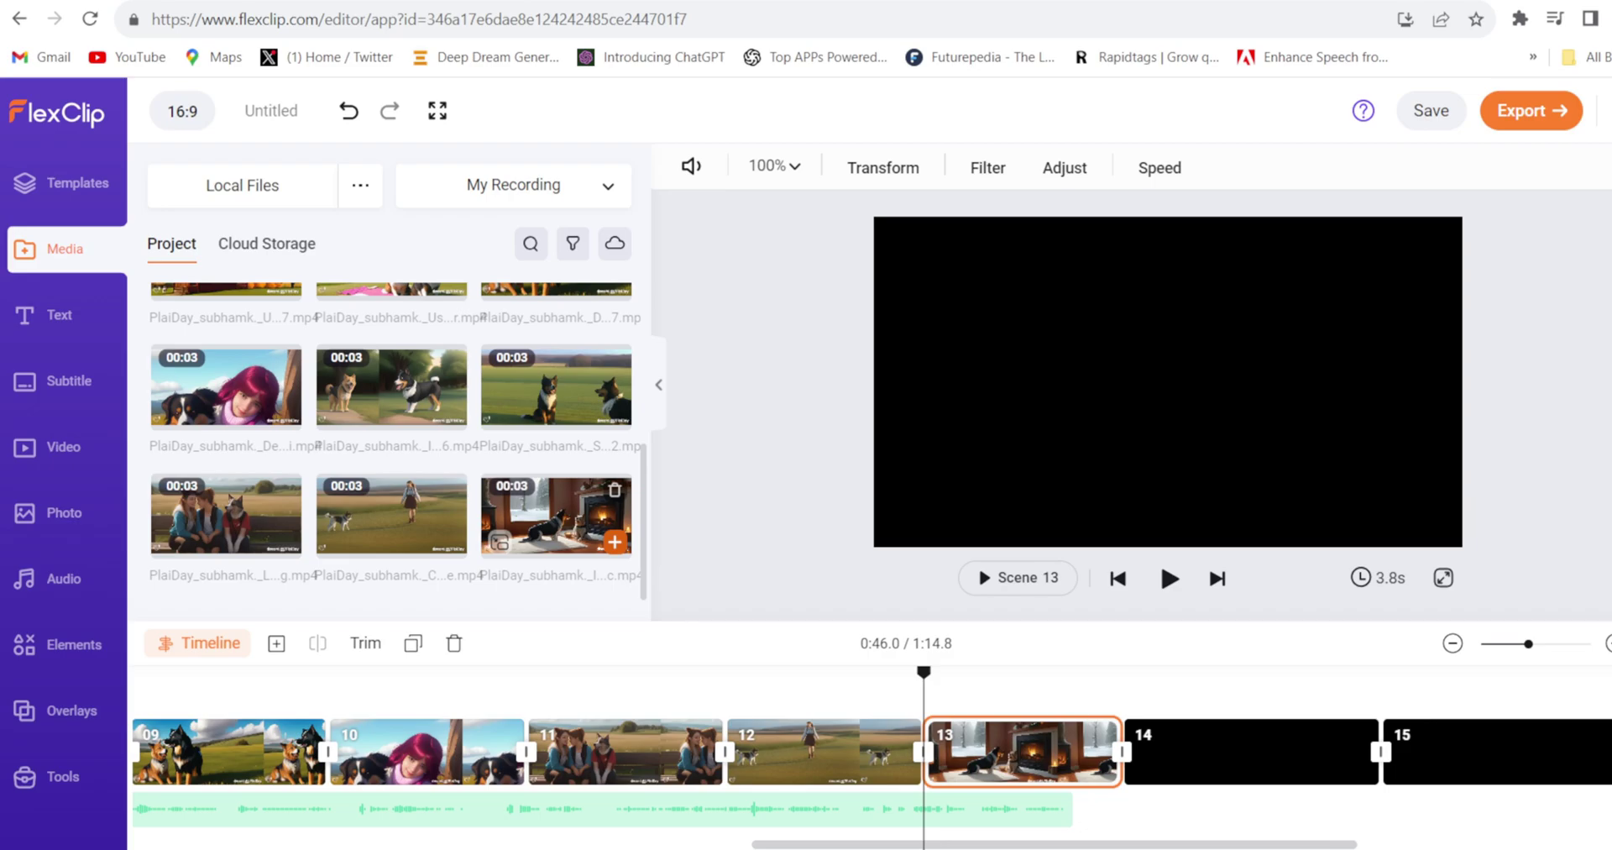
left_click(1270, 749)
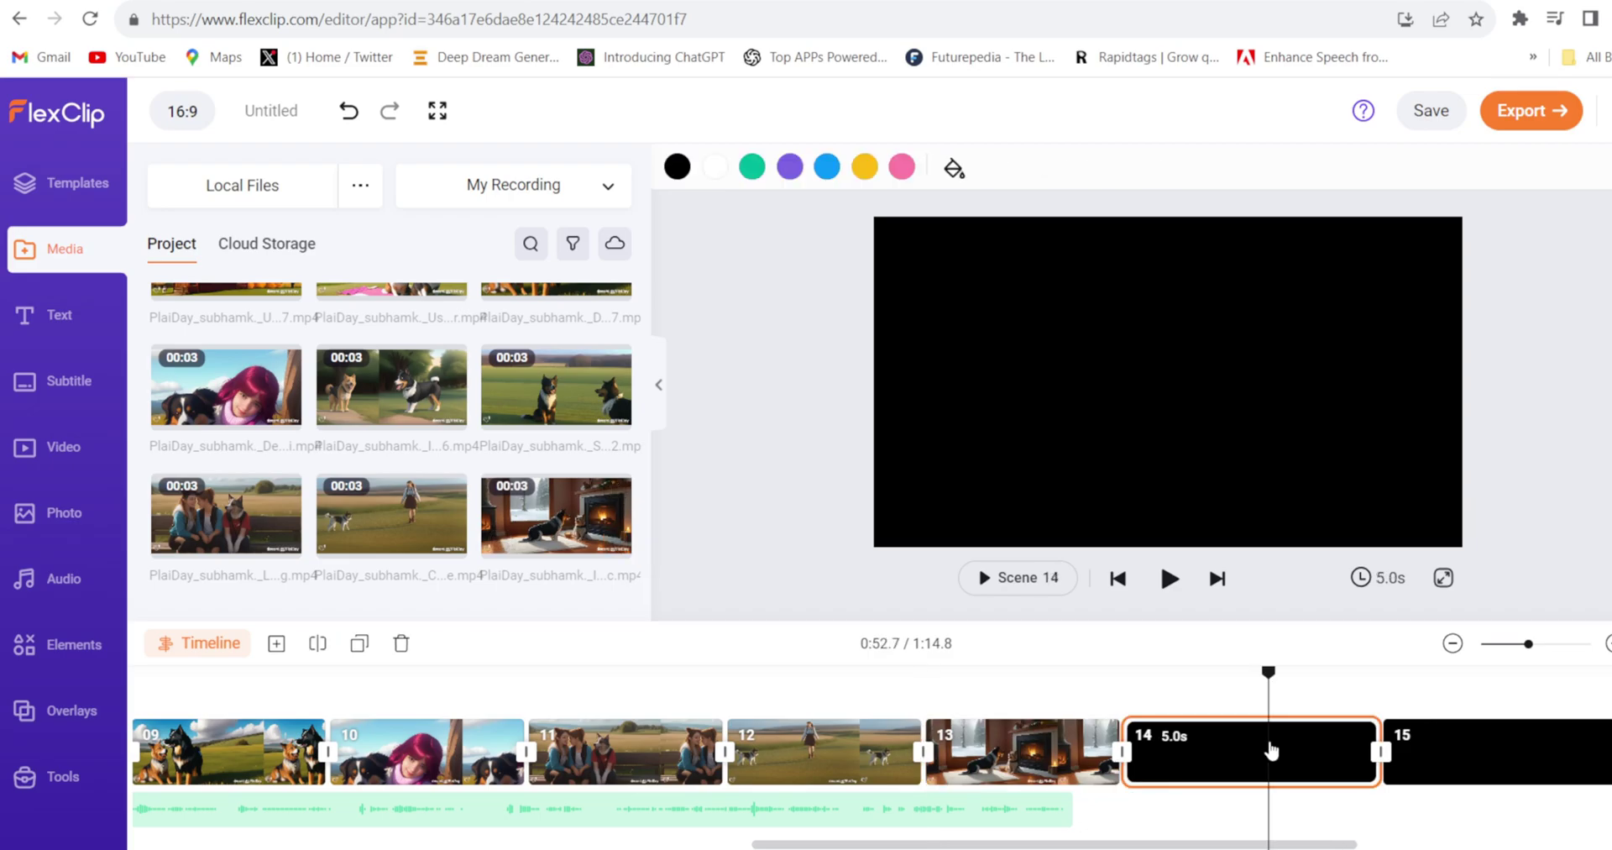
key("Delete")
Step: Export the finished story project as a 1080p video
left_click(1548, 118)
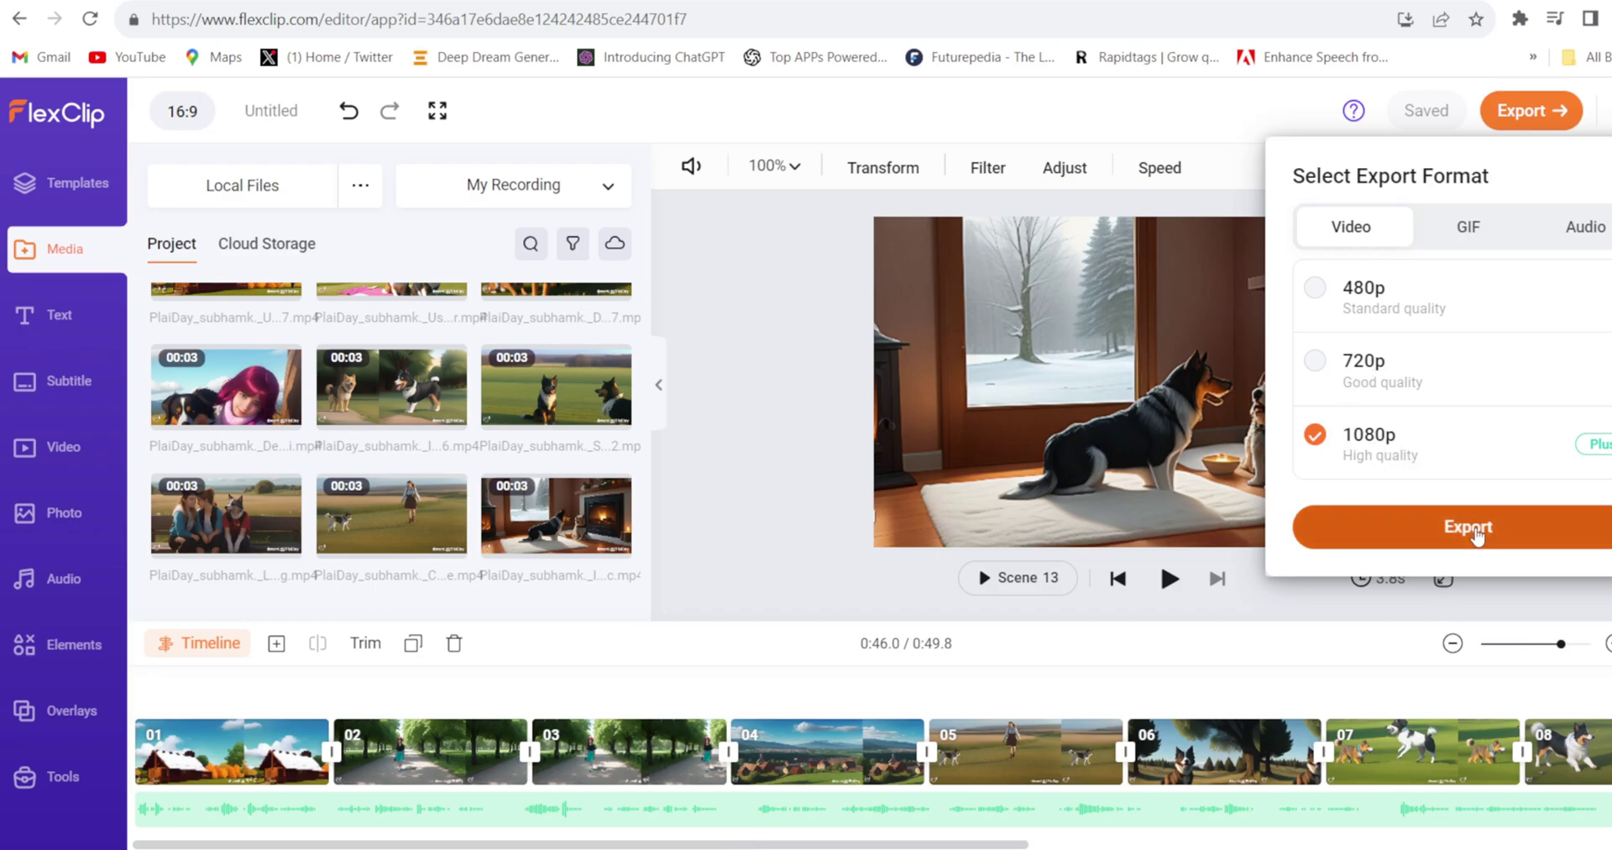
left_click(1470, 527)
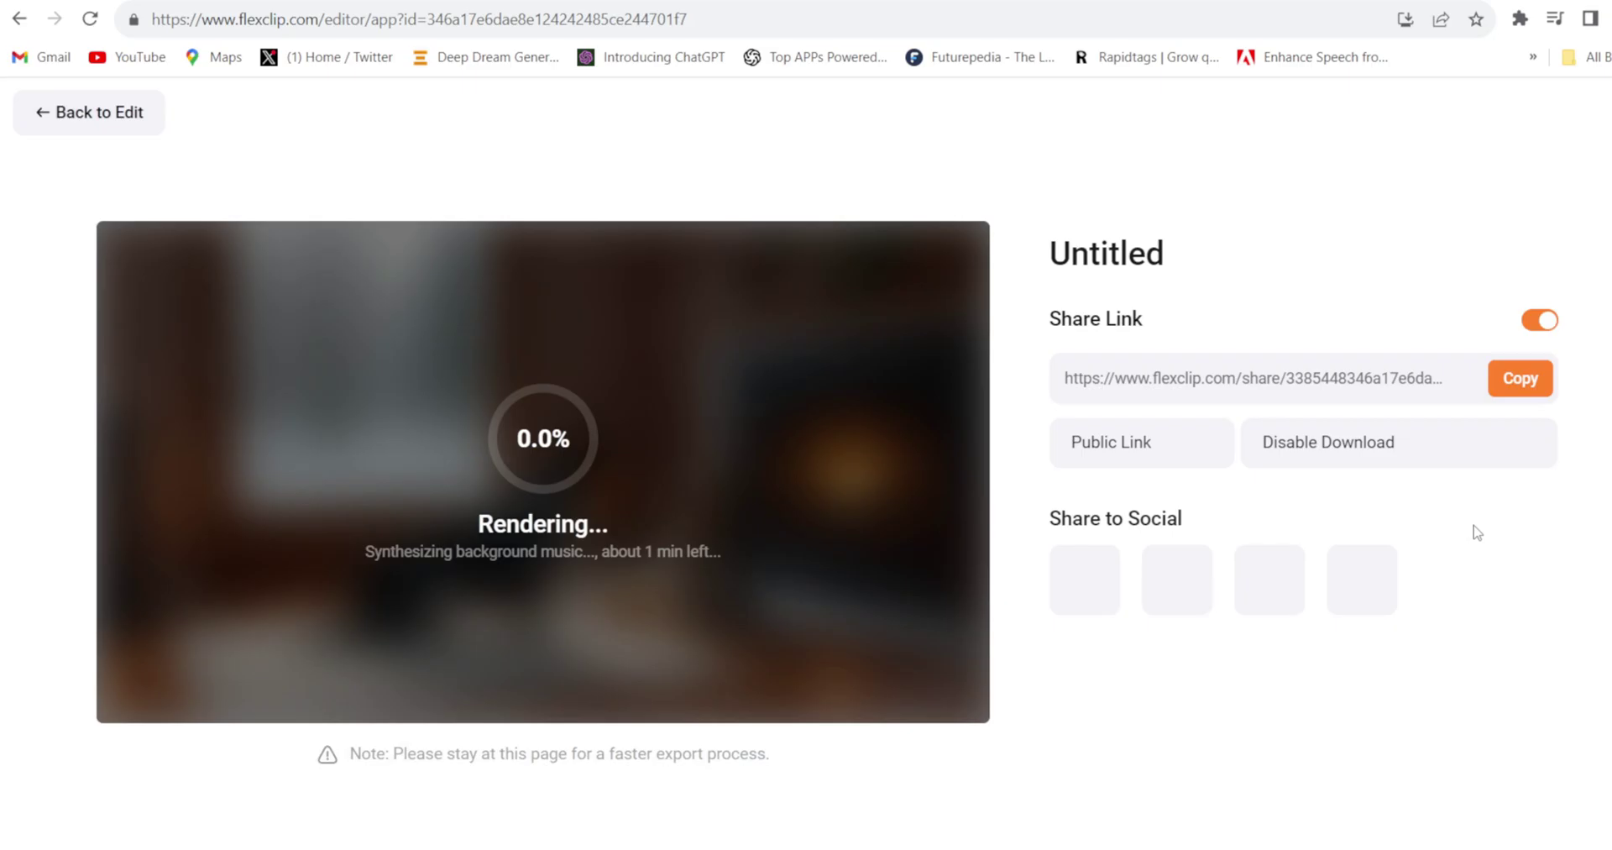